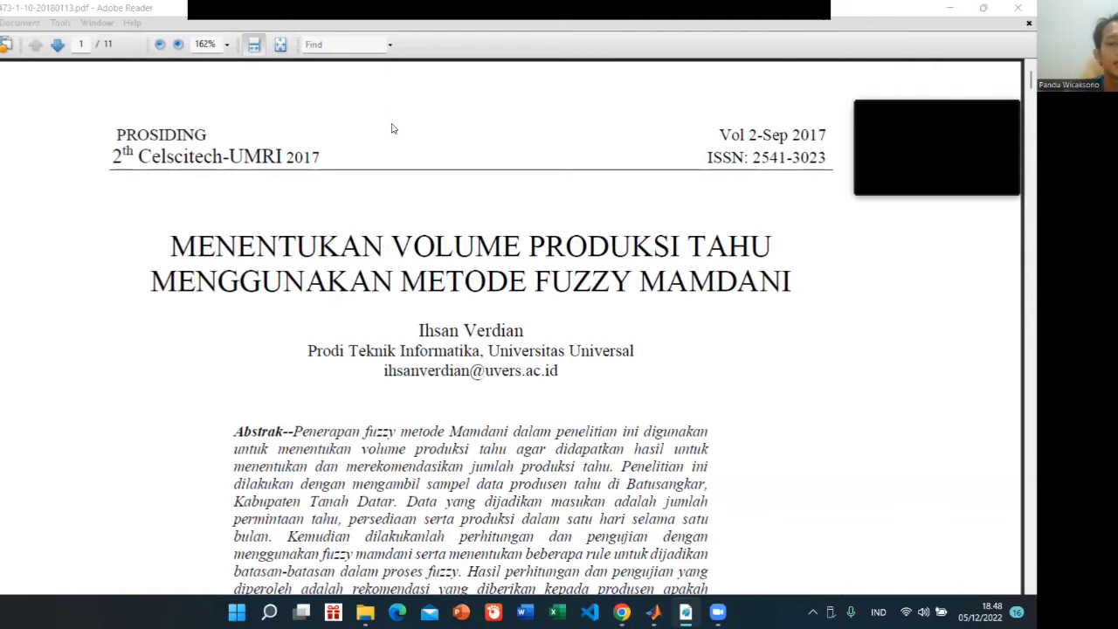
Read through the tofu production paper up to Table 1, which lists the fuzzy variables and their universes of discourse
scroll(365, 213, down, 1)
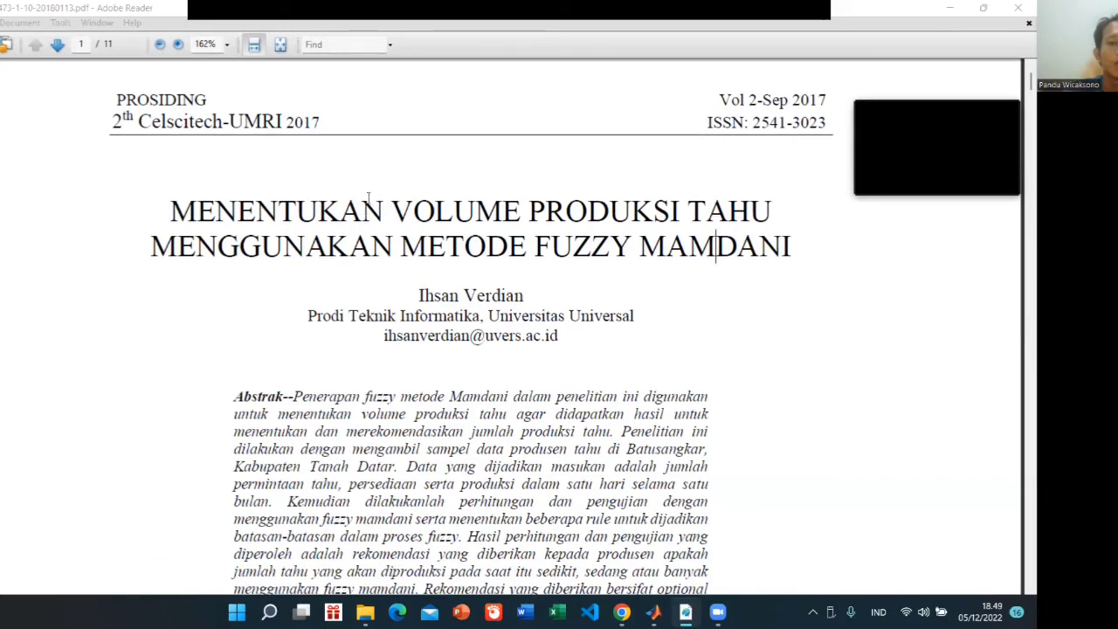
scroll(586, 256, down, 6)
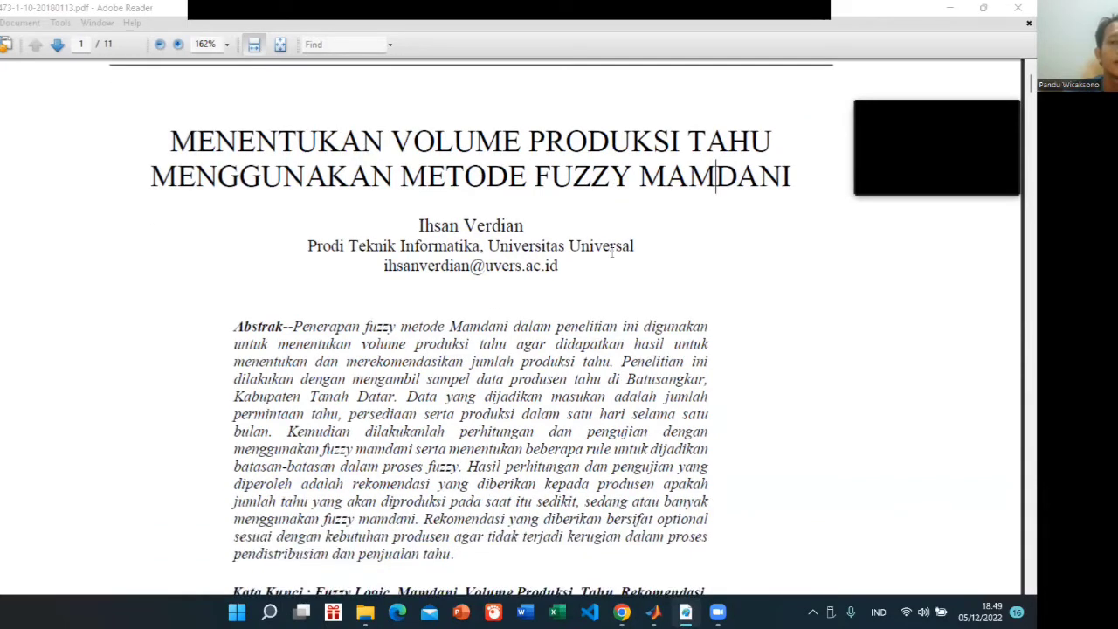
scroll(613, 253, down, 15)
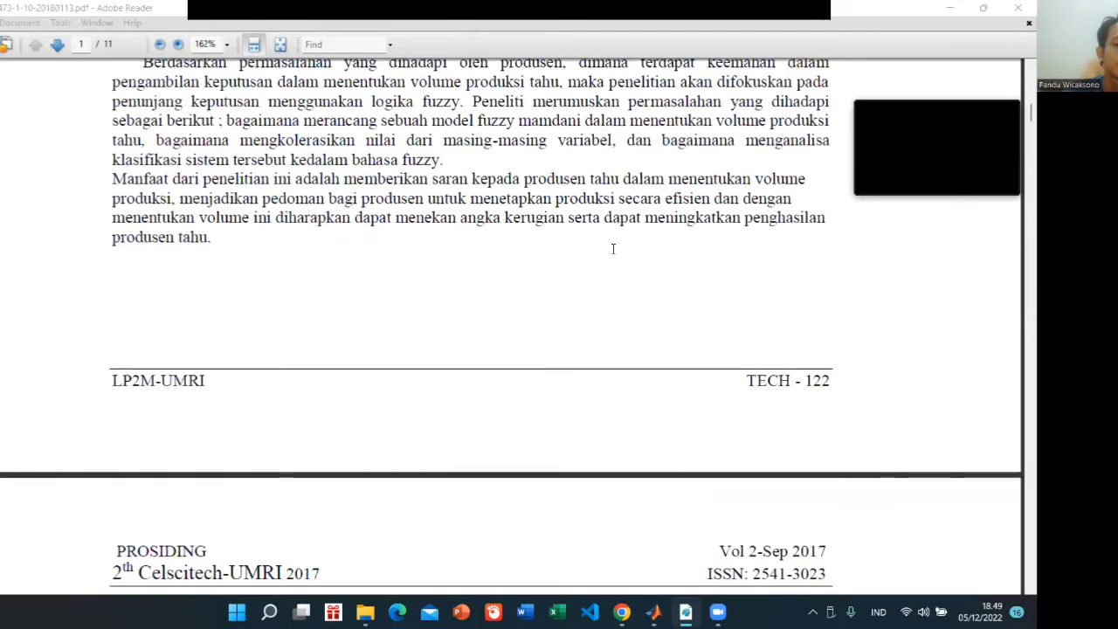
scroll(613, 249, down, 10)
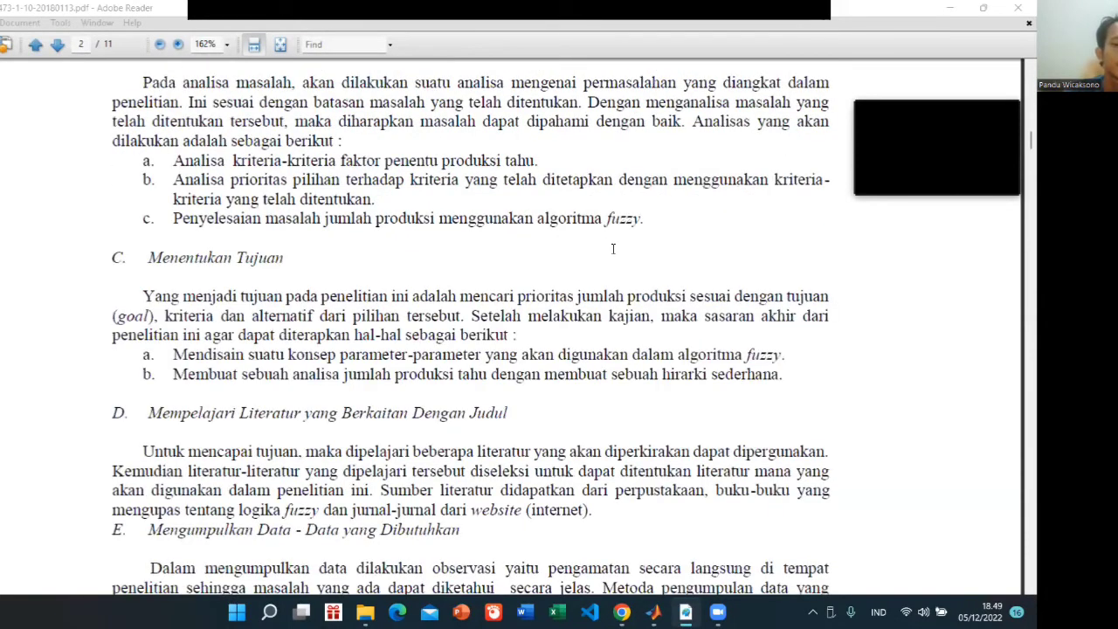
scroll(613, 249, down, 15)
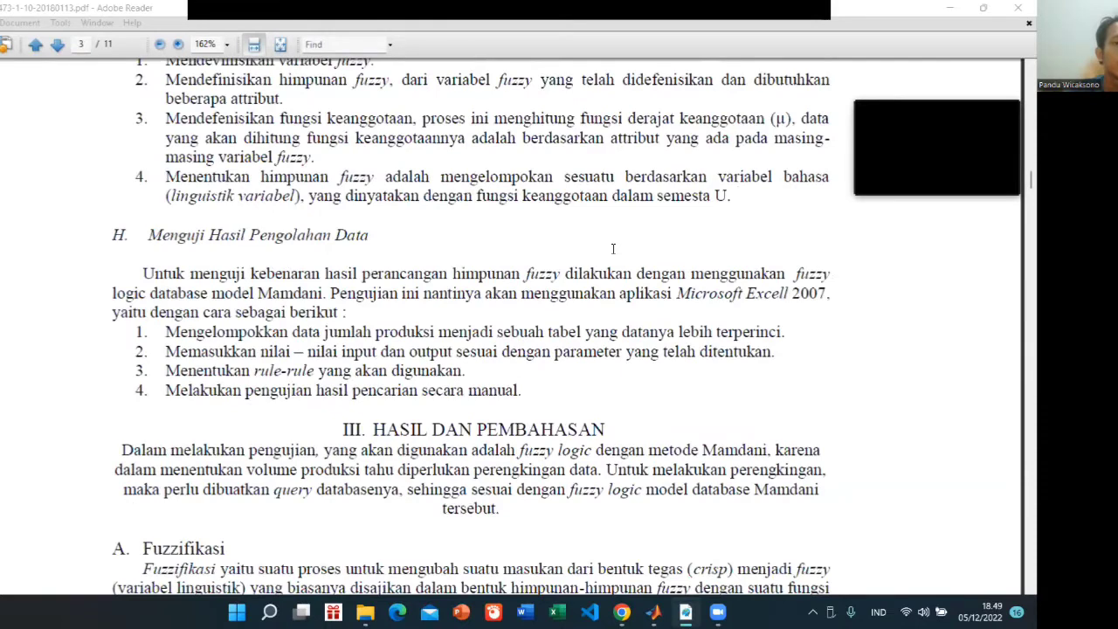
scroll(613, 249, down, 5)
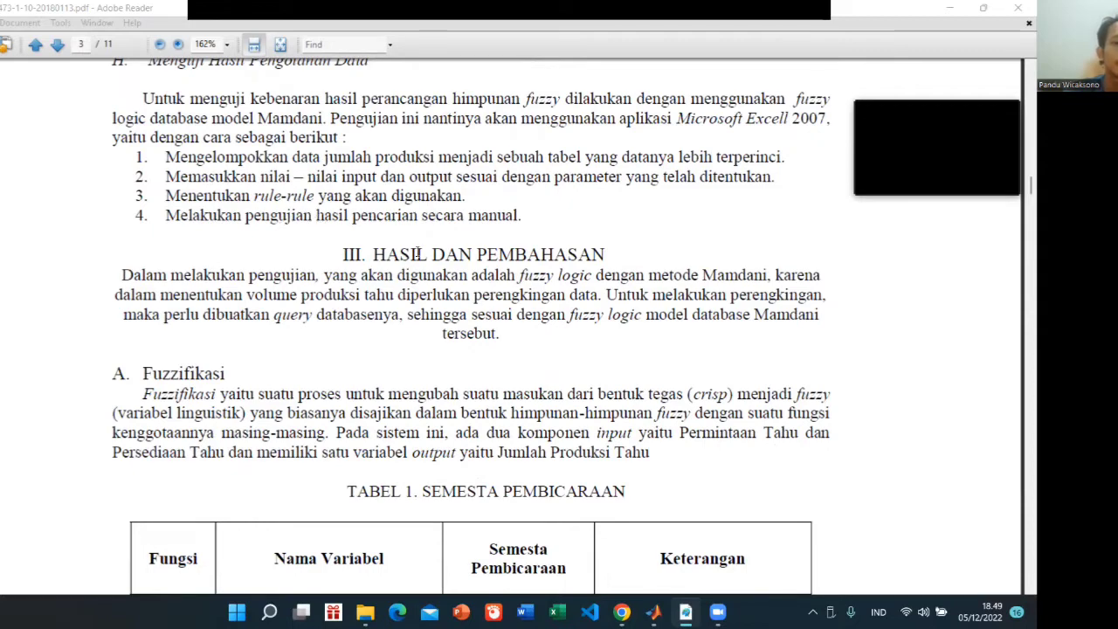
scroll(392, 231, down, 2)
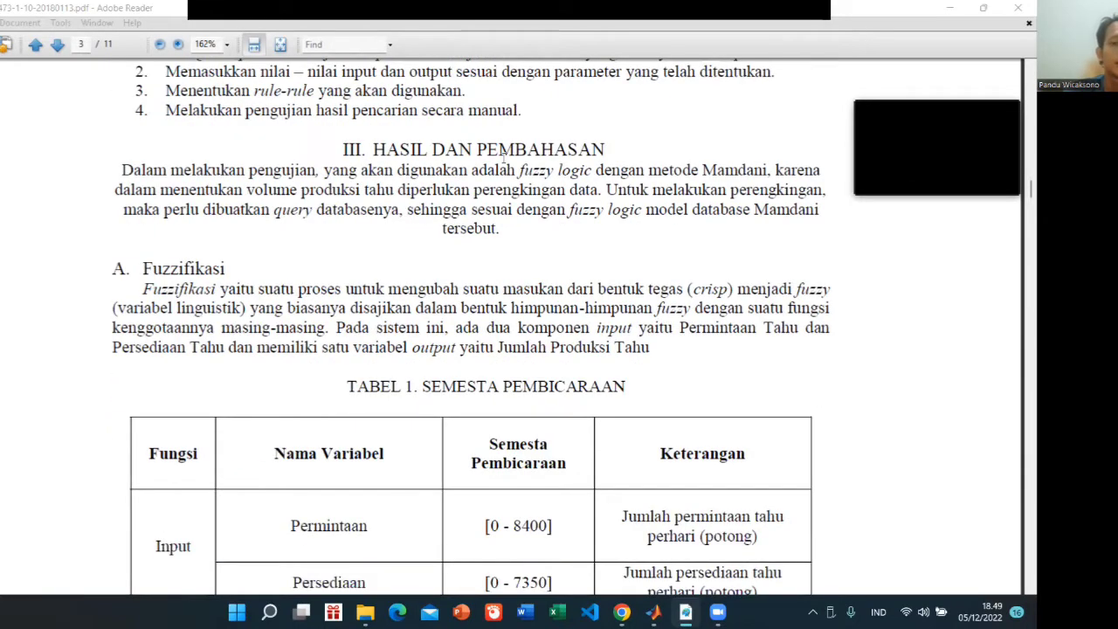
scroll(424, 244, down, 3)
scroll(423, 244, down, 1)
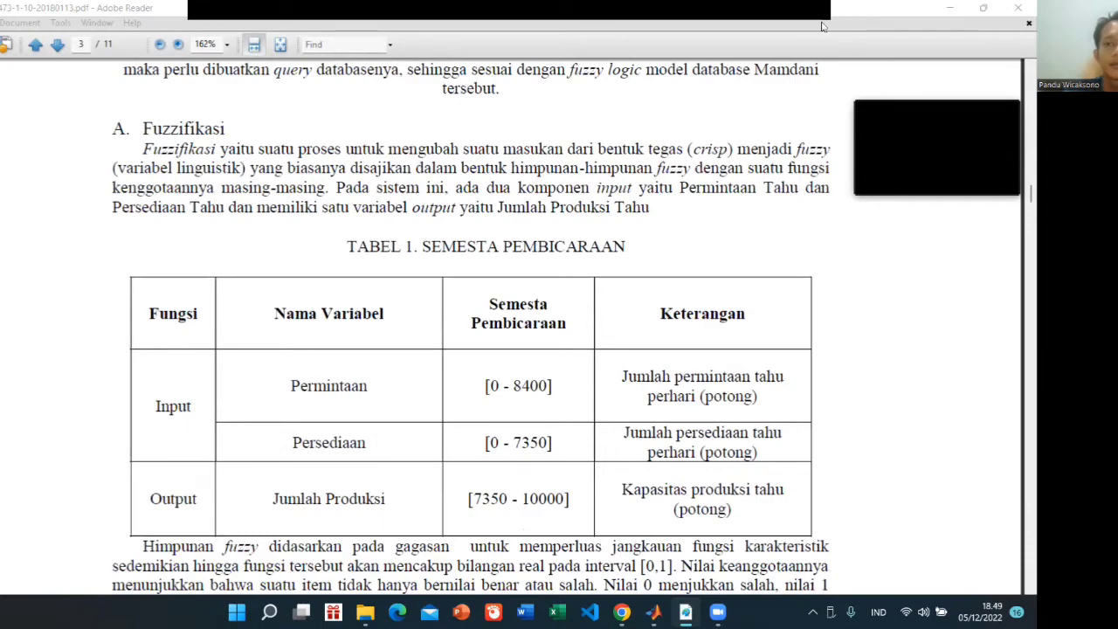
Arrange the paper beside MATLAB and open the Fuzzy Logic Designer with the command fuzzy, keeping Table 1 uncovered
click(983, 8)
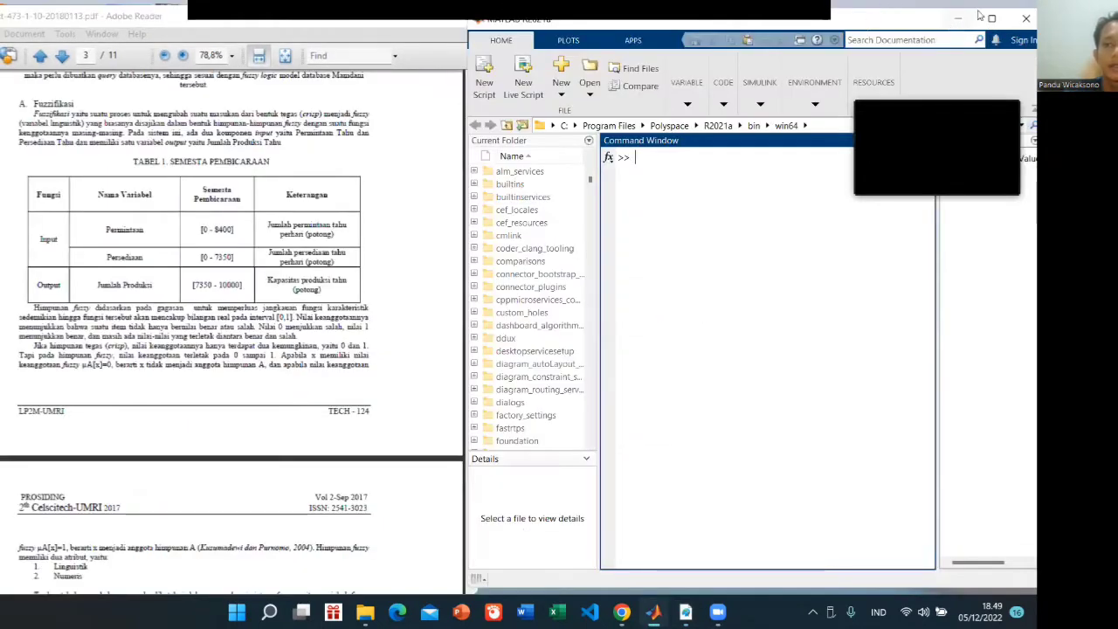
drag(732, 28, 706, 32)
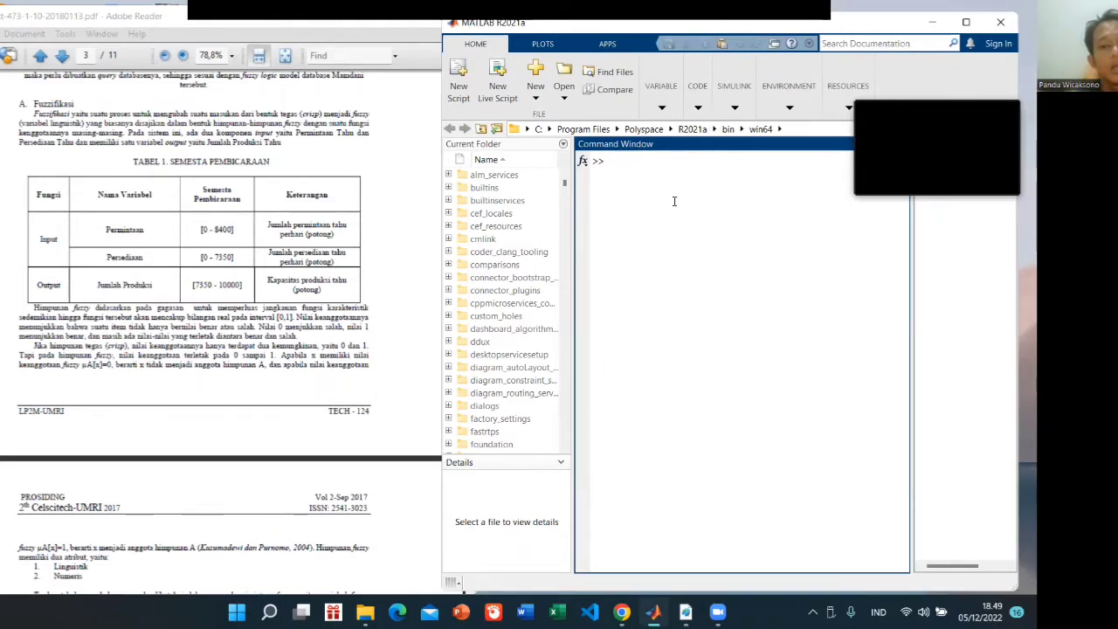
text(fuzzy)
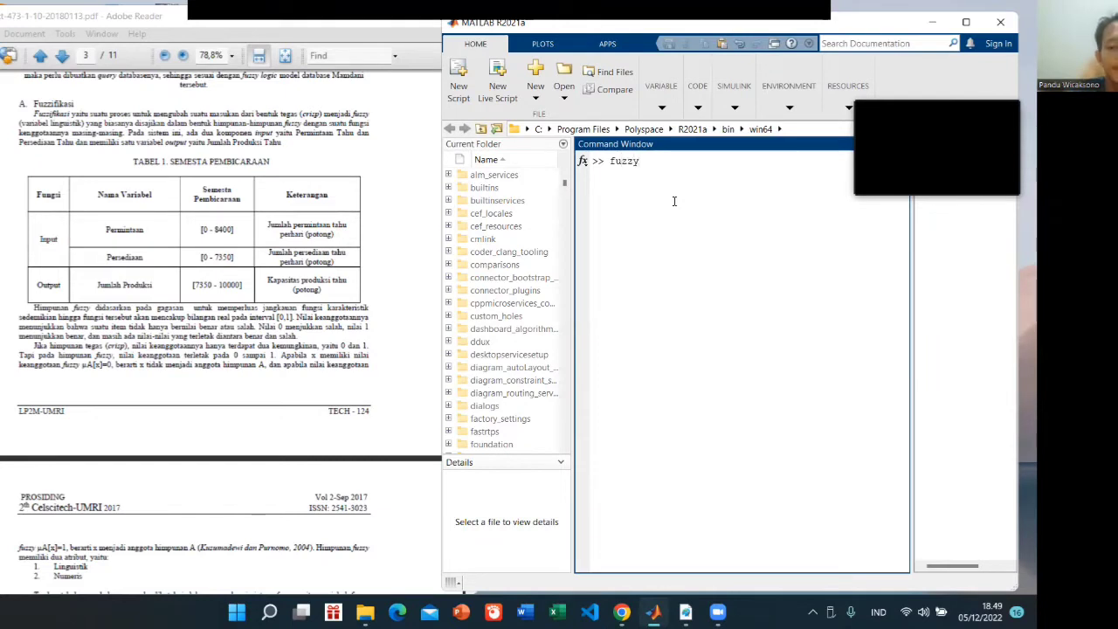
key(Return)
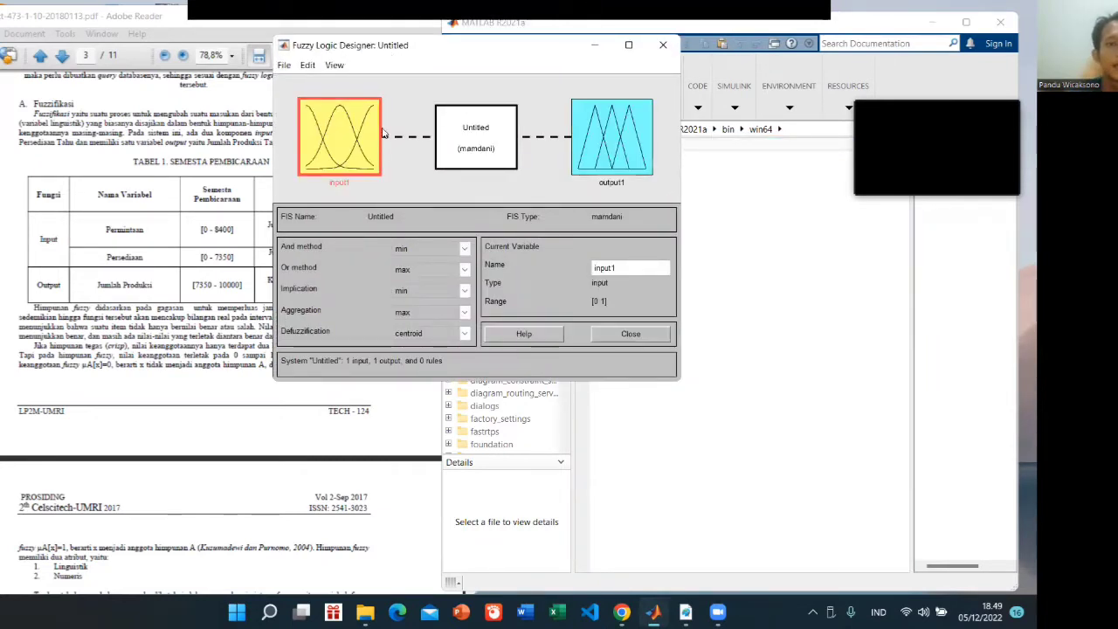
drag(349, 45, 527, 126)
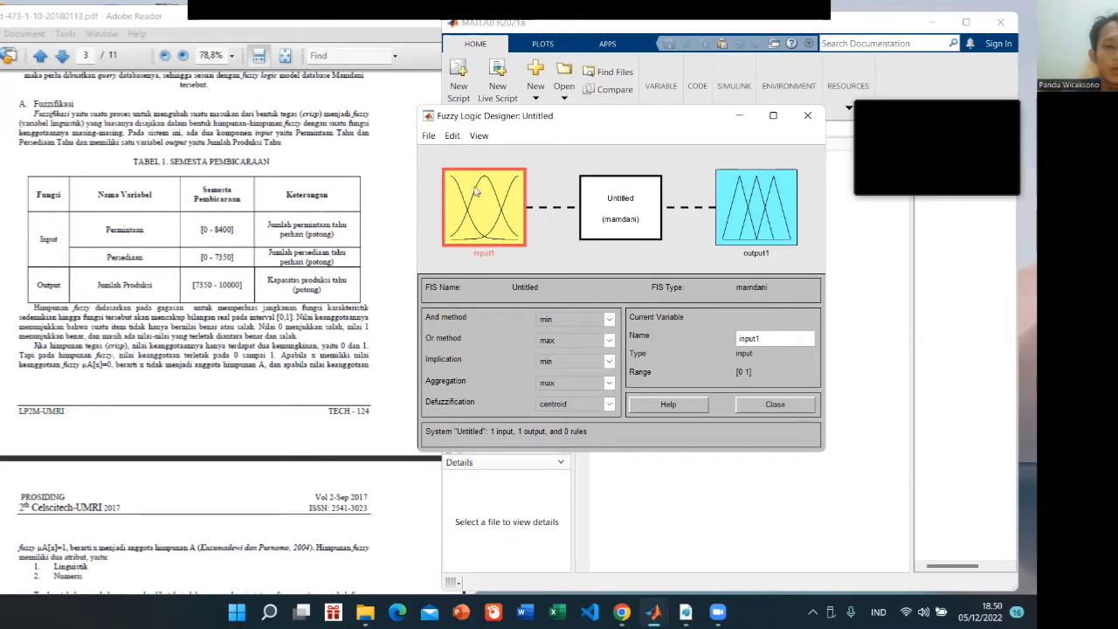
Add a second input variable to the Mamdani fuzzy system
click(453, 138)
mouse_move(469, 171)
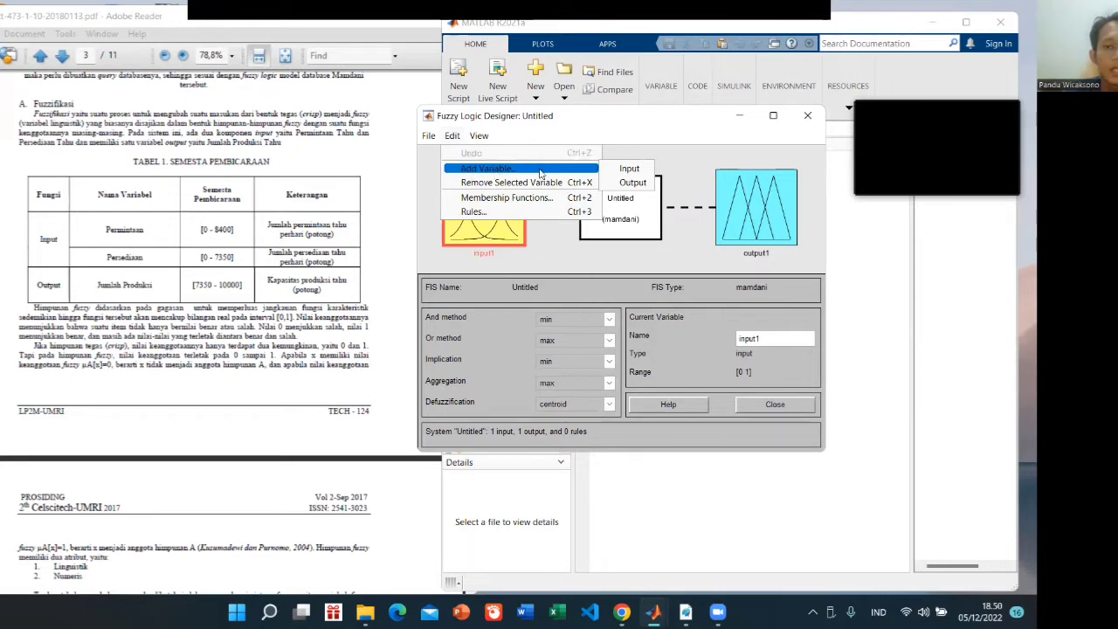
click(626, 170)
Rename the first input variable as Permintaan
click(482, 183)
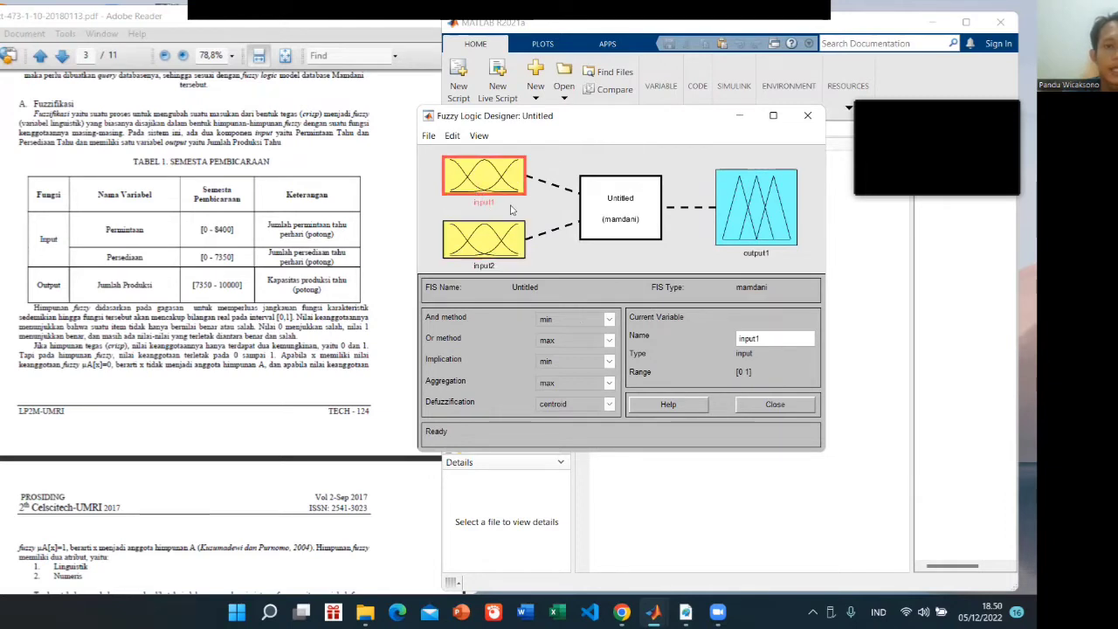
drag(777, 343, 730, 343)
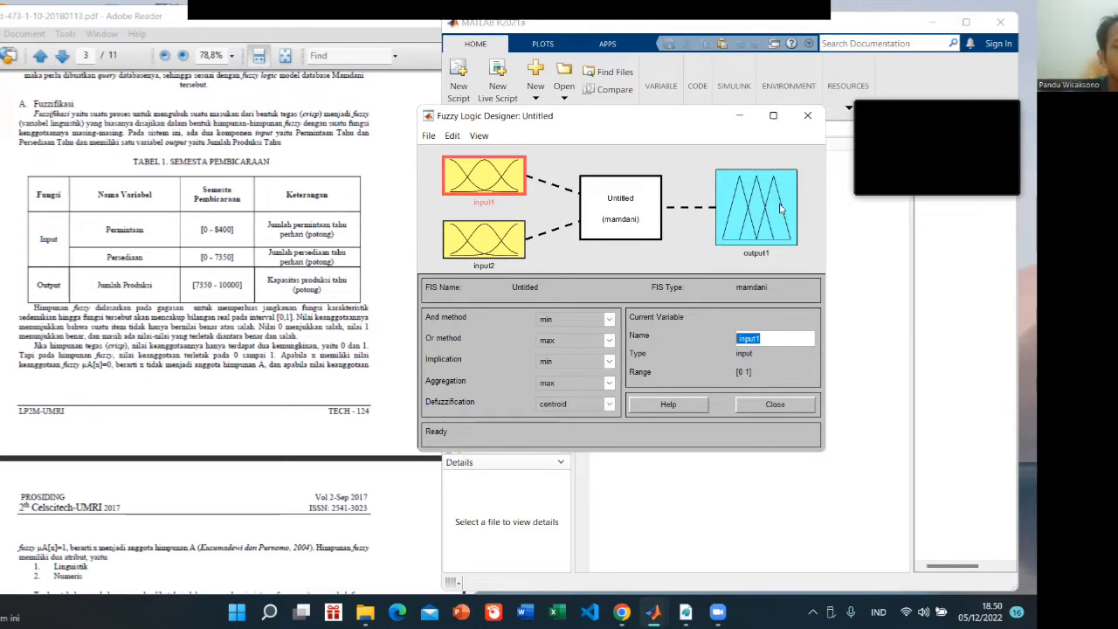
text(Perm)
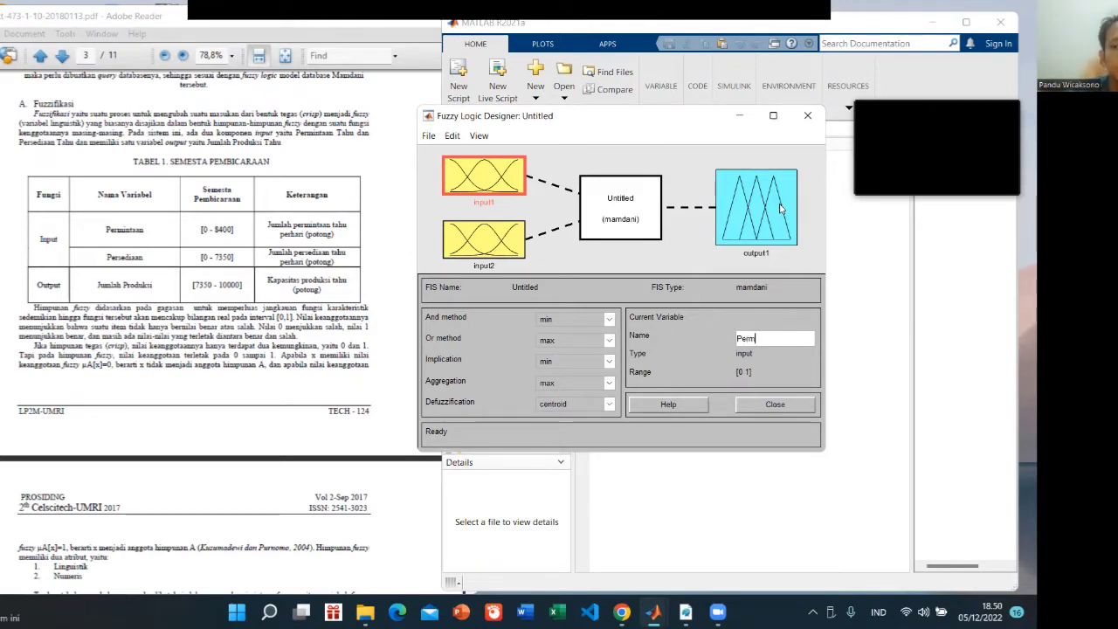
text(intaan)
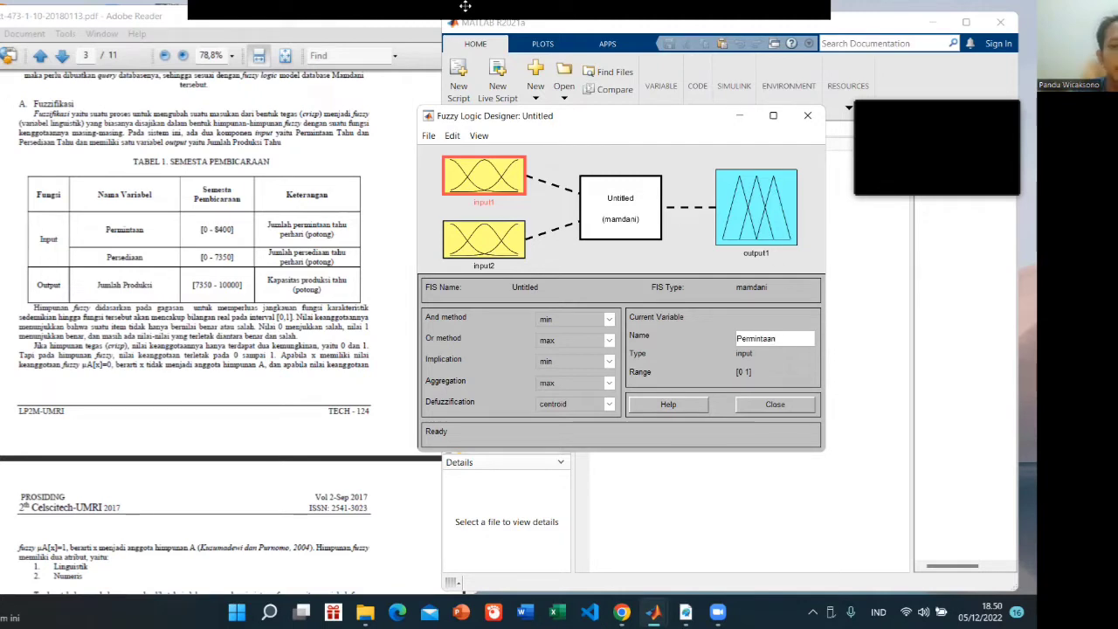
key(Return)
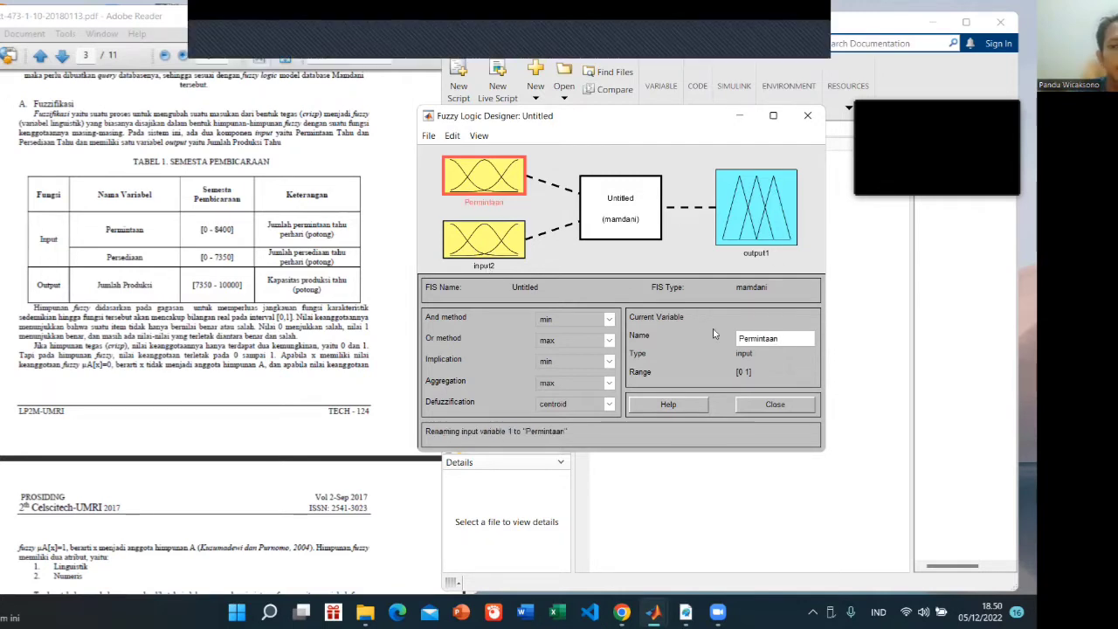
Rename the second input variable as Persediaan
click(482, 239)
drag(759, 345, 685, 344)
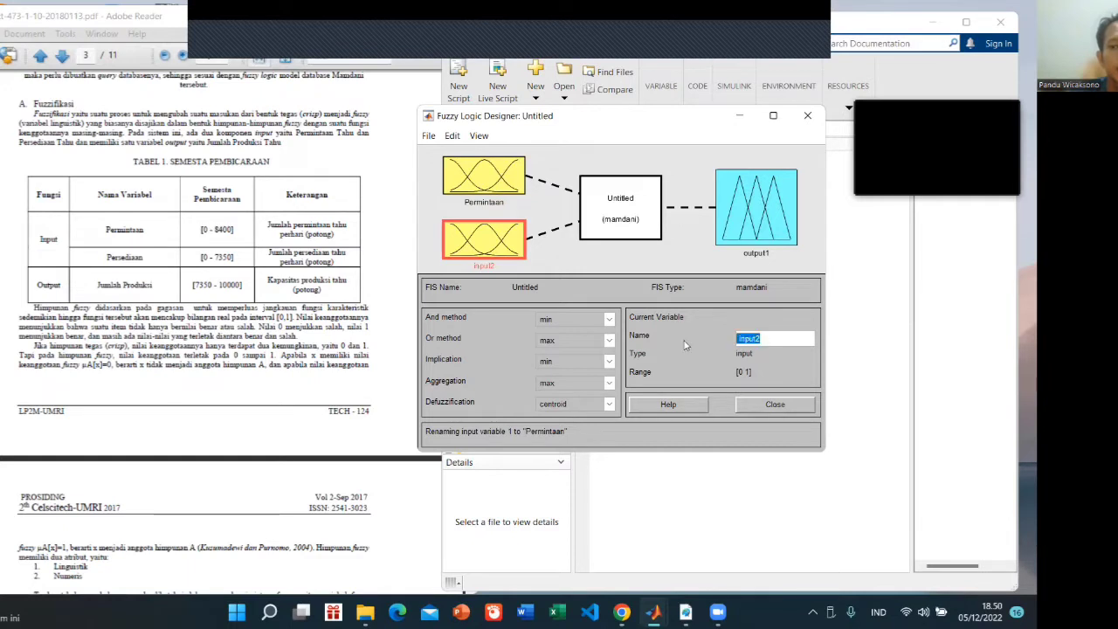
text(Per)
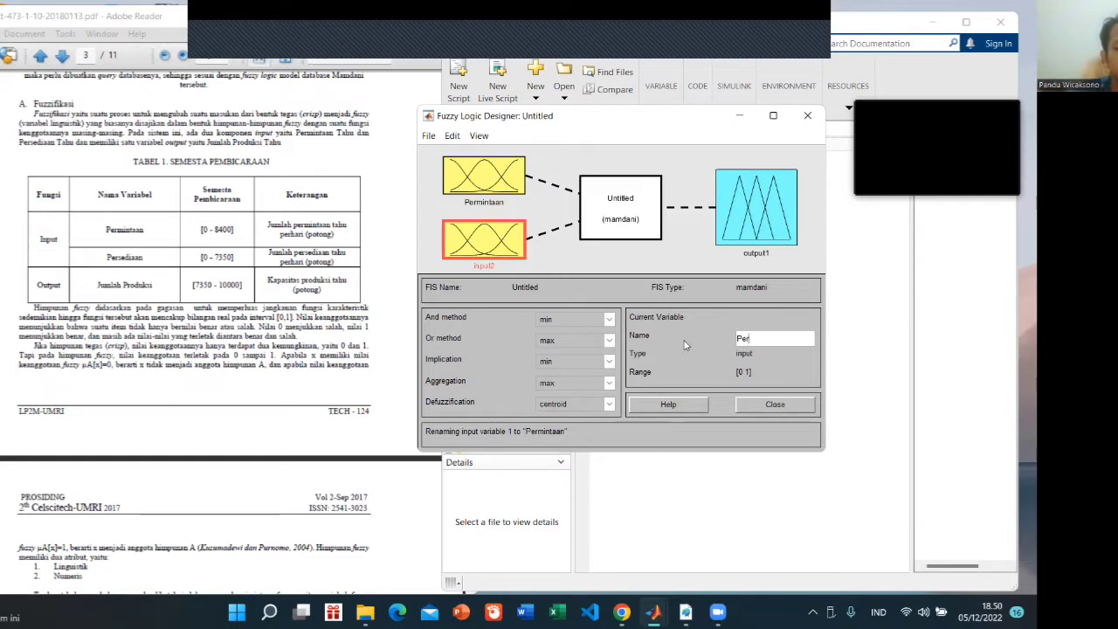
text(sediaan)
key(Return)
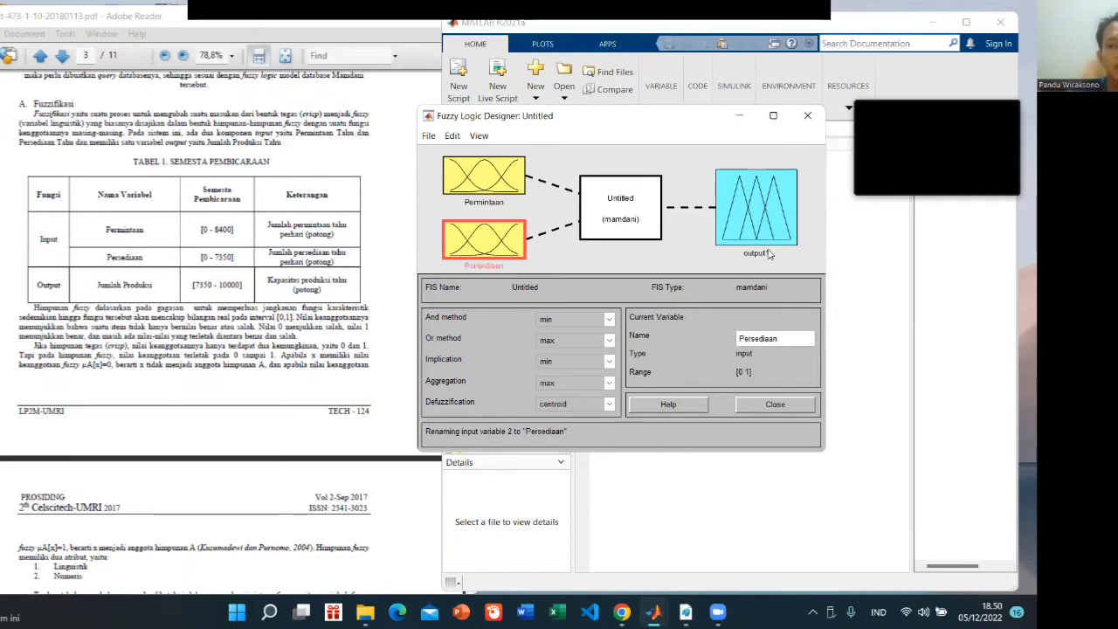
Rename the output variable as Produksi
click(770, 242)
drag(774, 340, 609, 342)
text(Produksi)
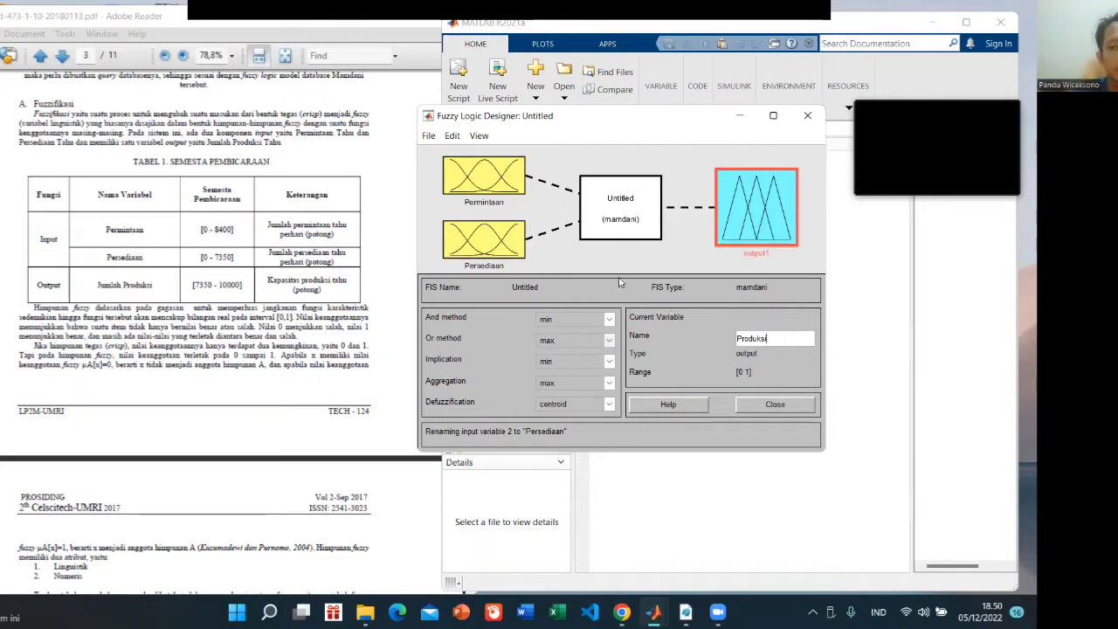
click(640, 268)
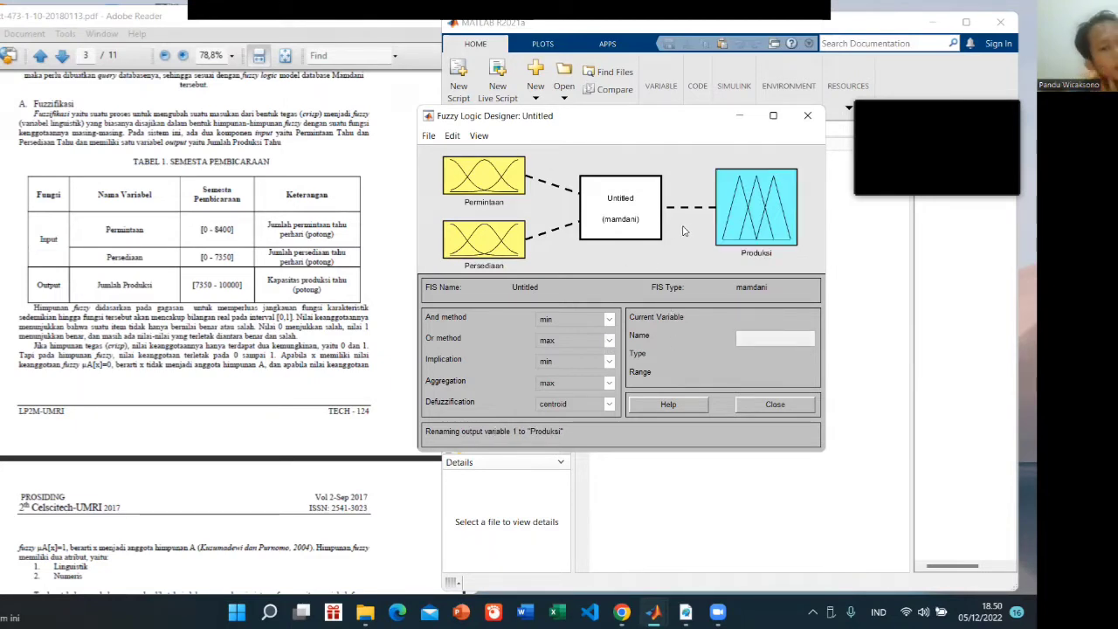
Open the Membership Function Editor for Permintaan and set the variable's range to [0 8400]
double_click(503, 181)
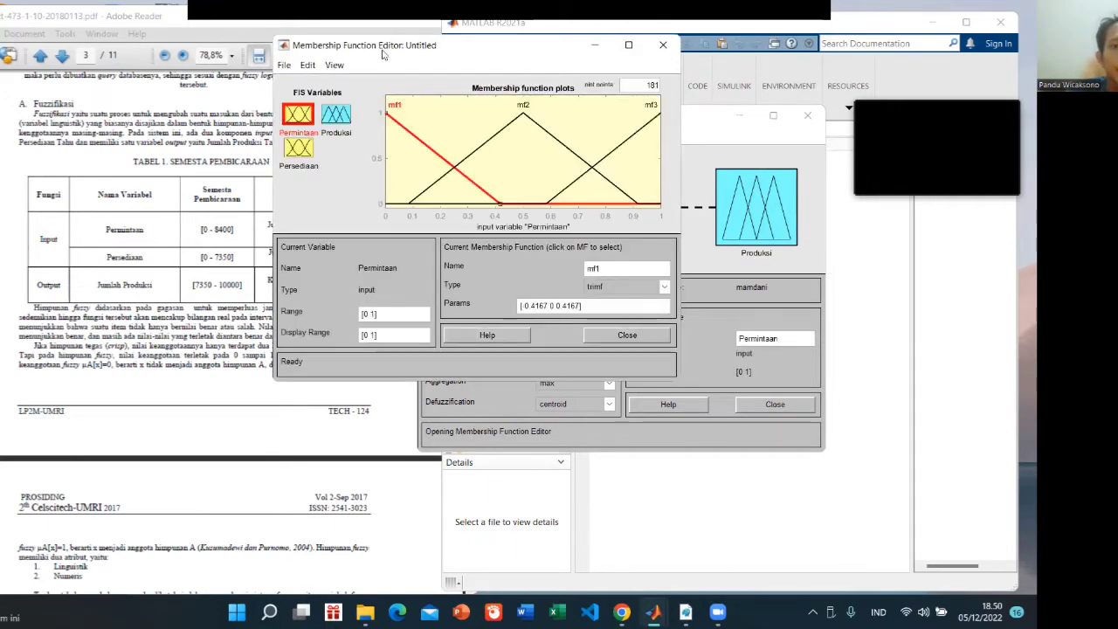
drag(439, 45, 607, 50)
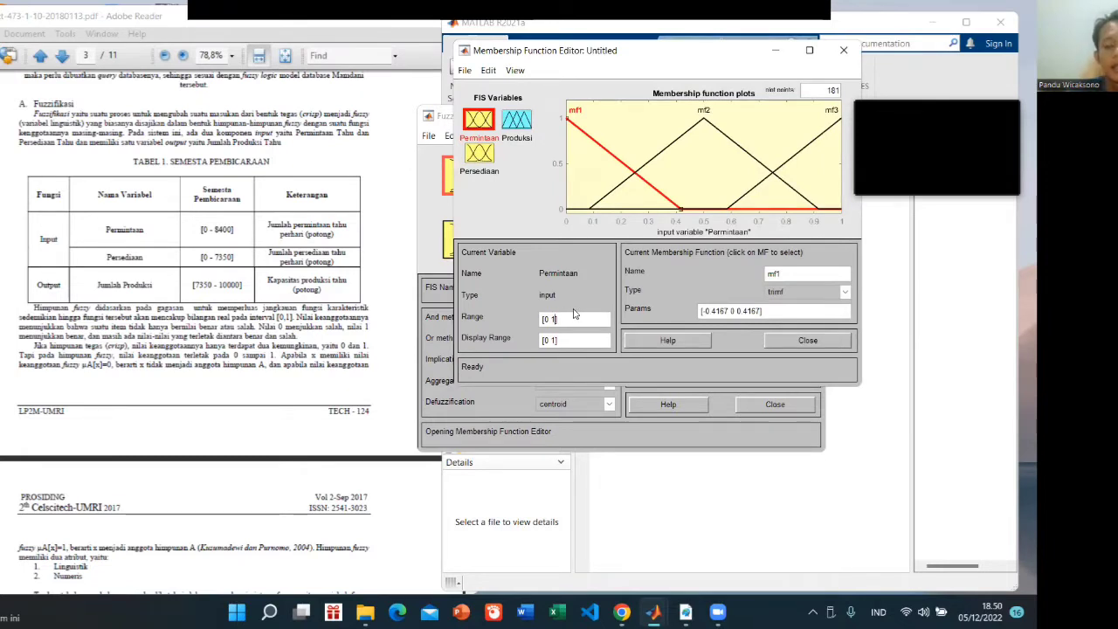
key(BackSpace)
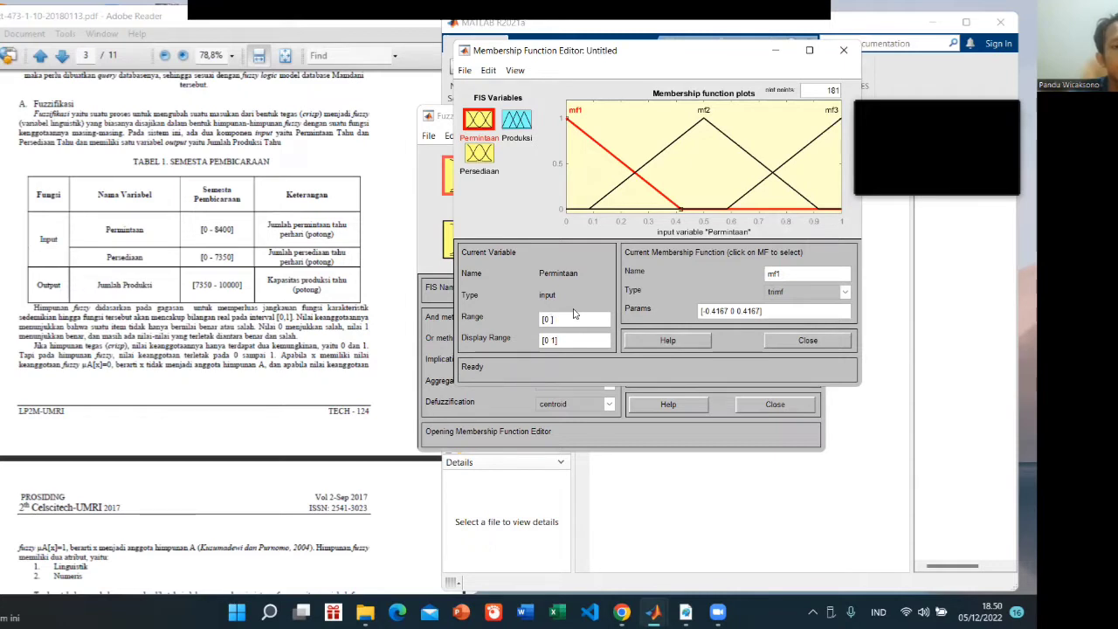
text(8400)
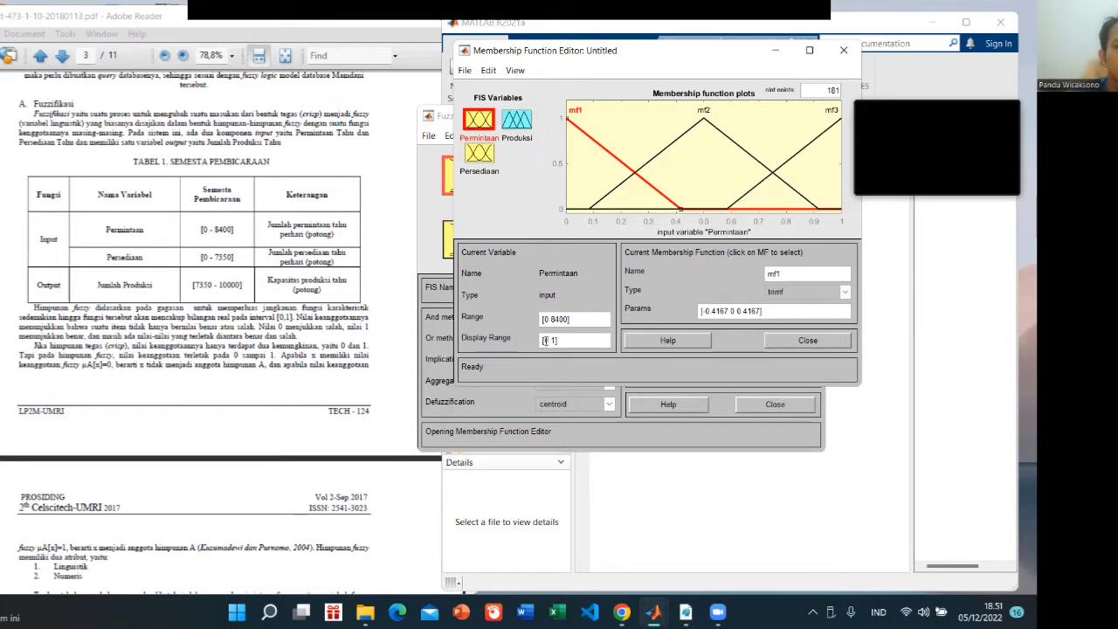
click(723, 306)
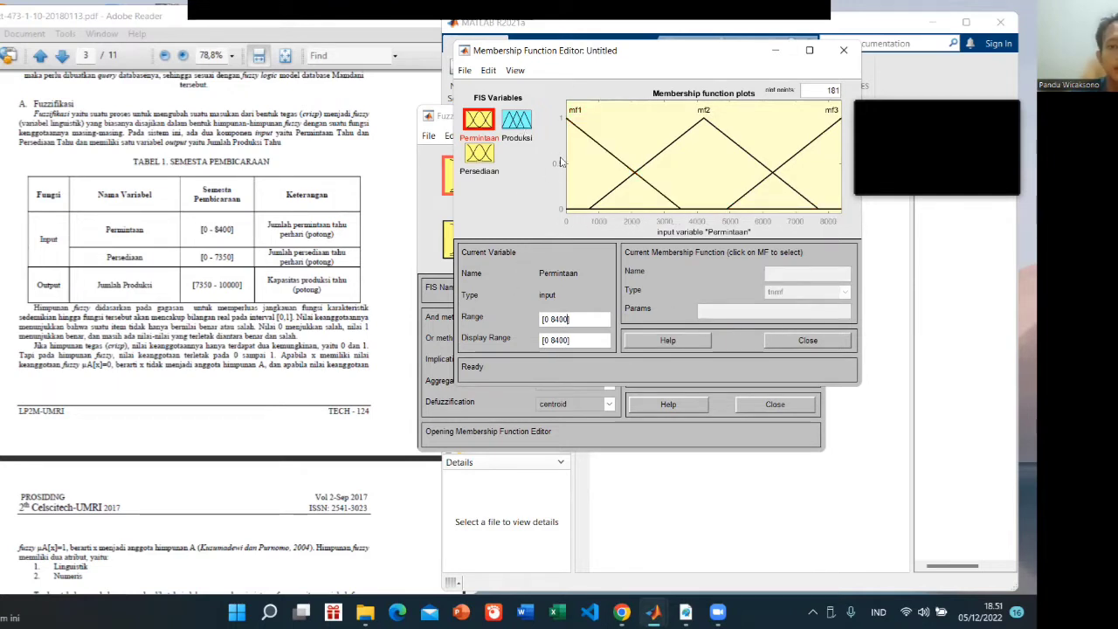
Set the range of the Persediaan input variable to [0 7350]
click(482, 155)
double_click(556, 319)
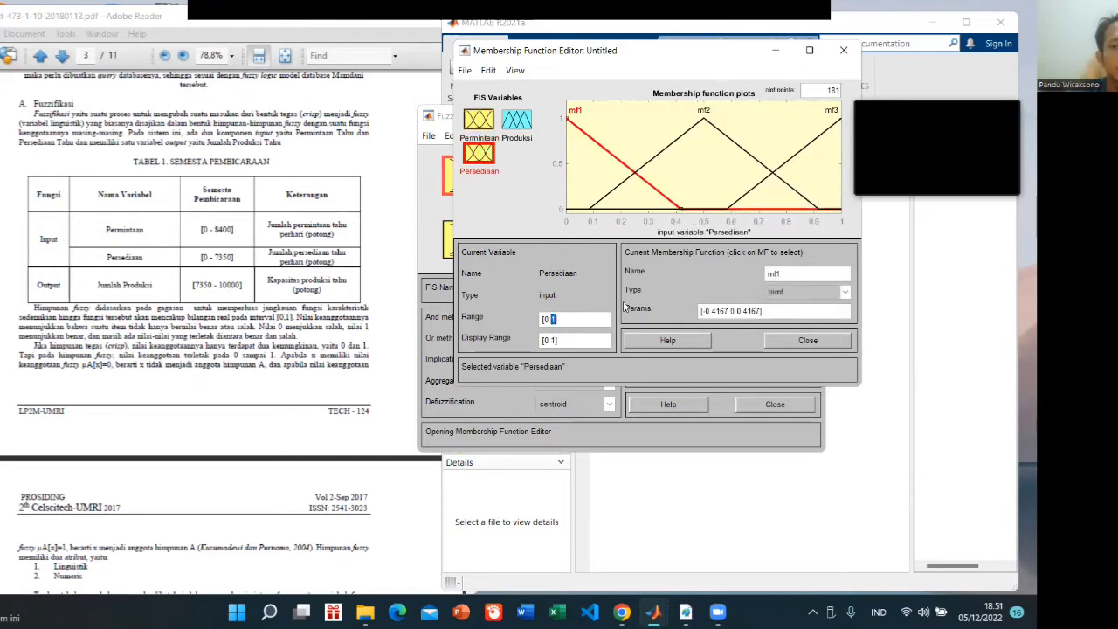
key(BackSpace)
text(7)
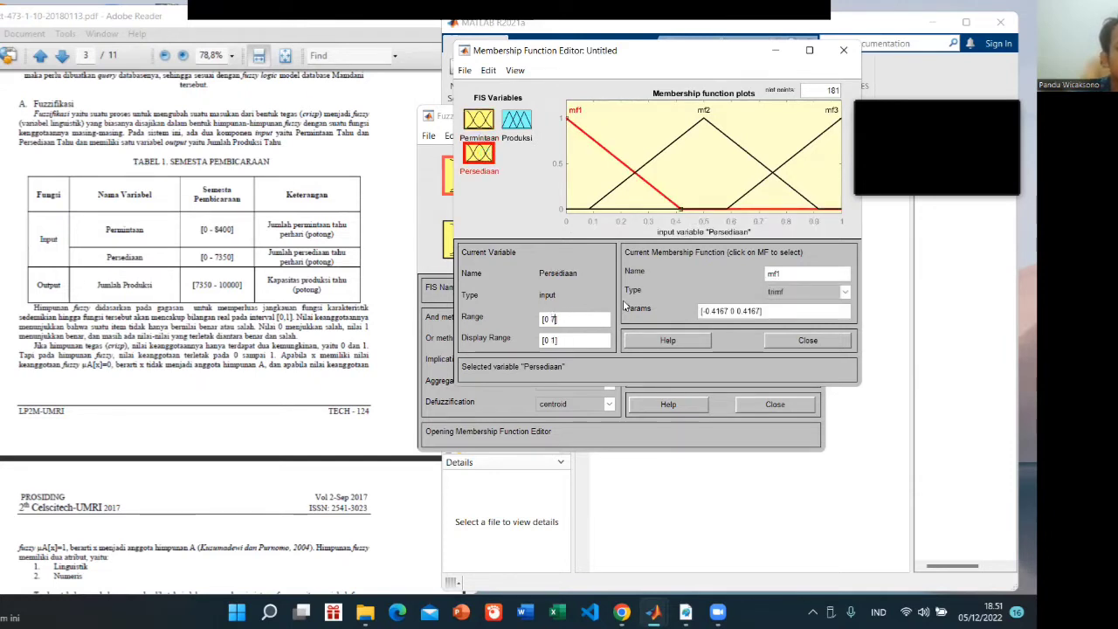
text(350)
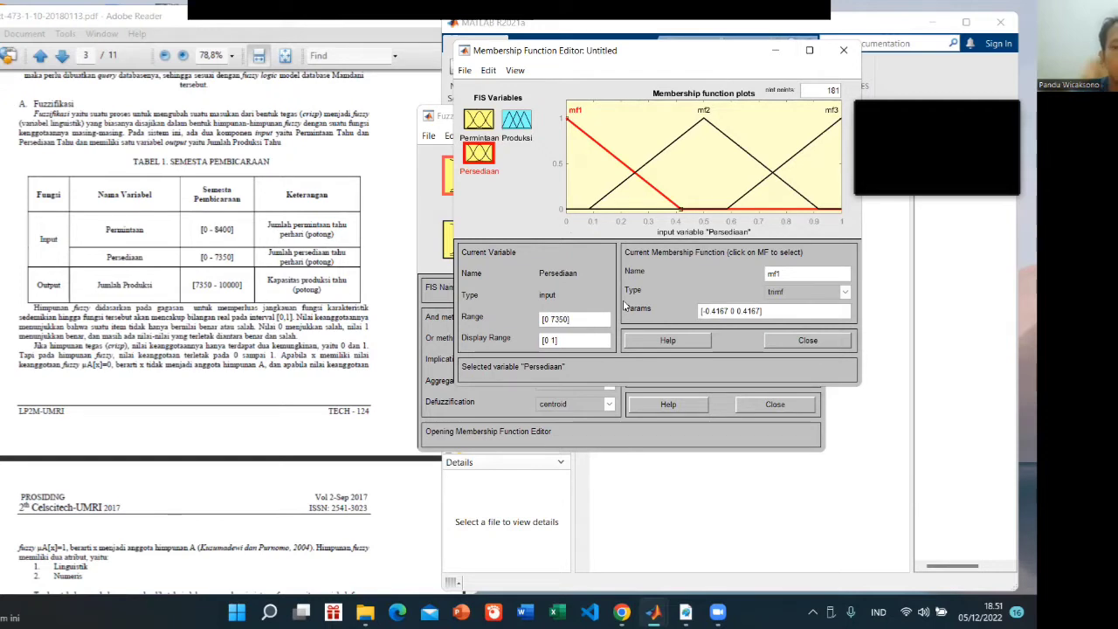
key(Return)
Set the range of the Produksi output variable to [0 10000]
click(508, 120)
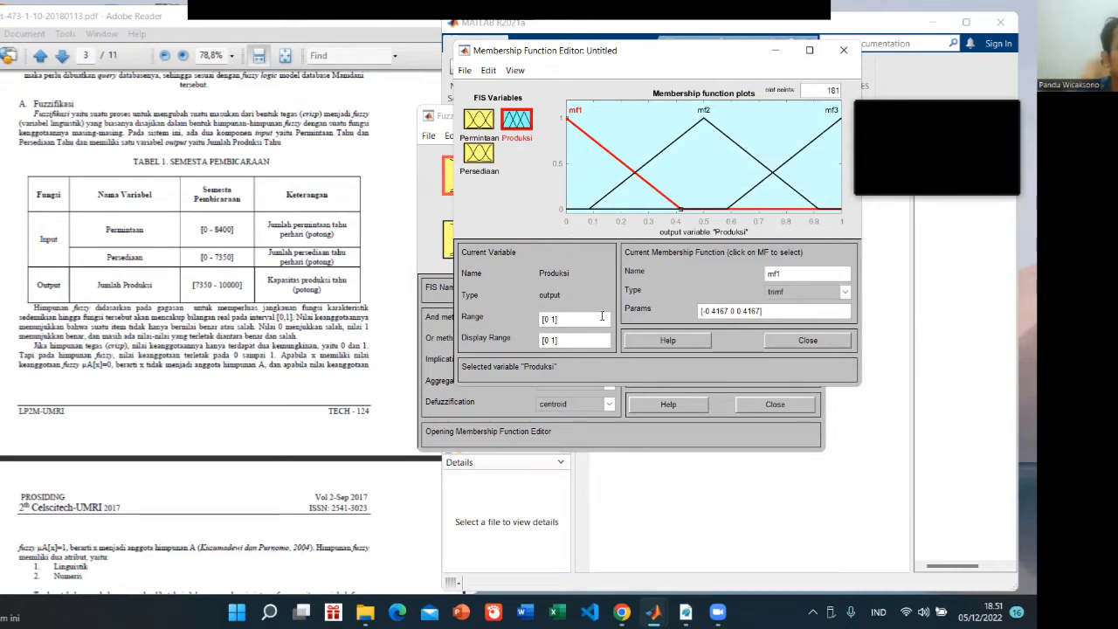
text(00)
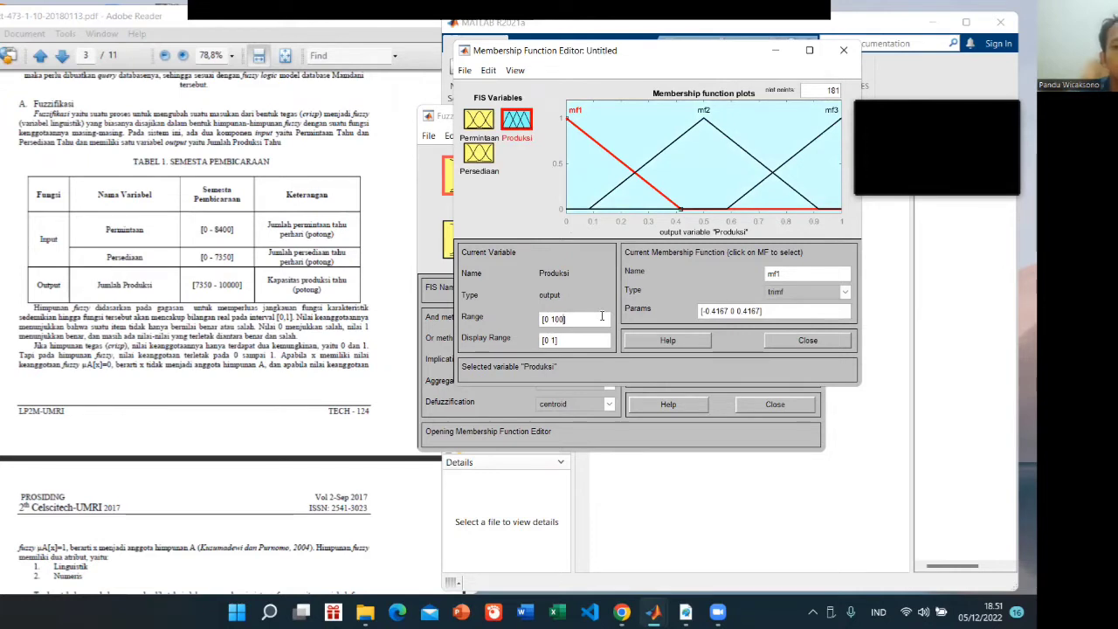
text(00)
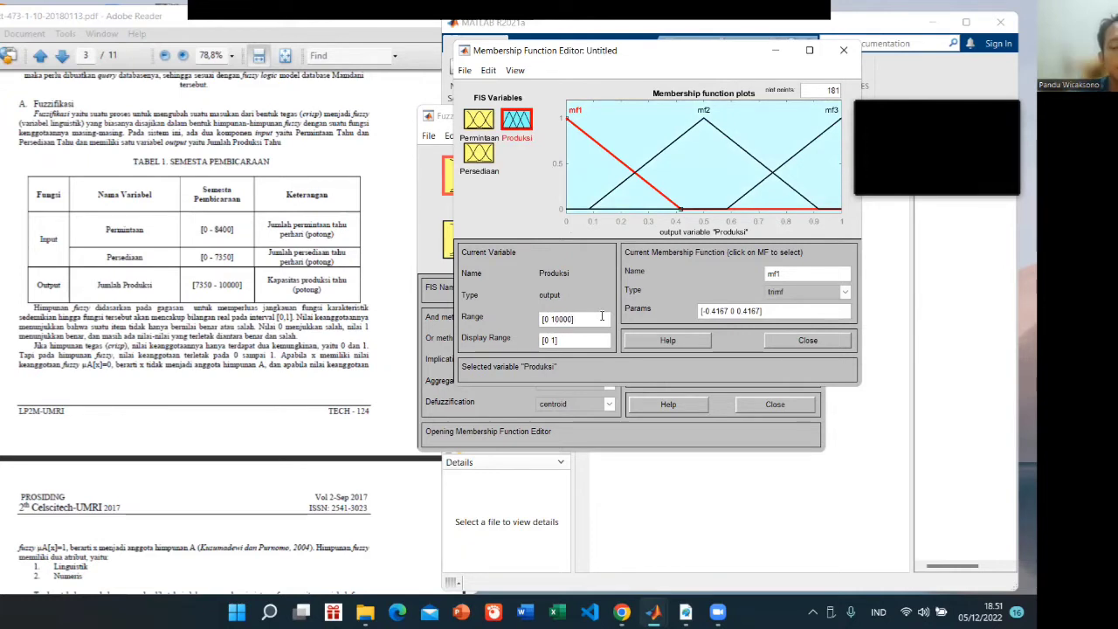
key(Return)
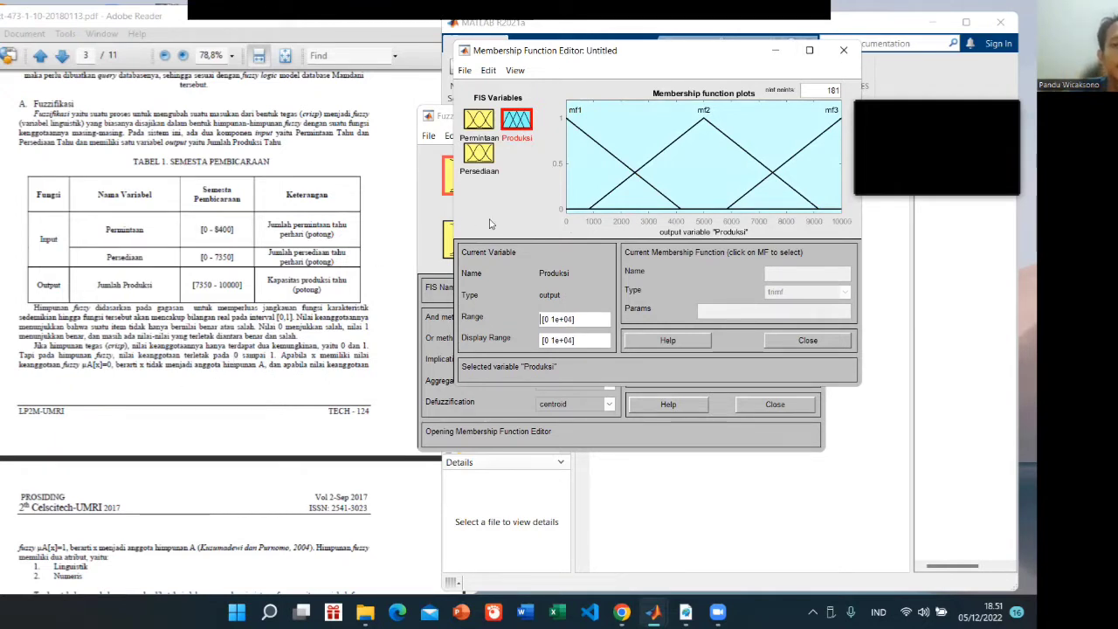
Rename the first membership function of Permintaan, mf1, as Sedikit, following the fuzzy set names in the paper's Table 2
click(234, 388)
scroll(234, 389, down, 6)
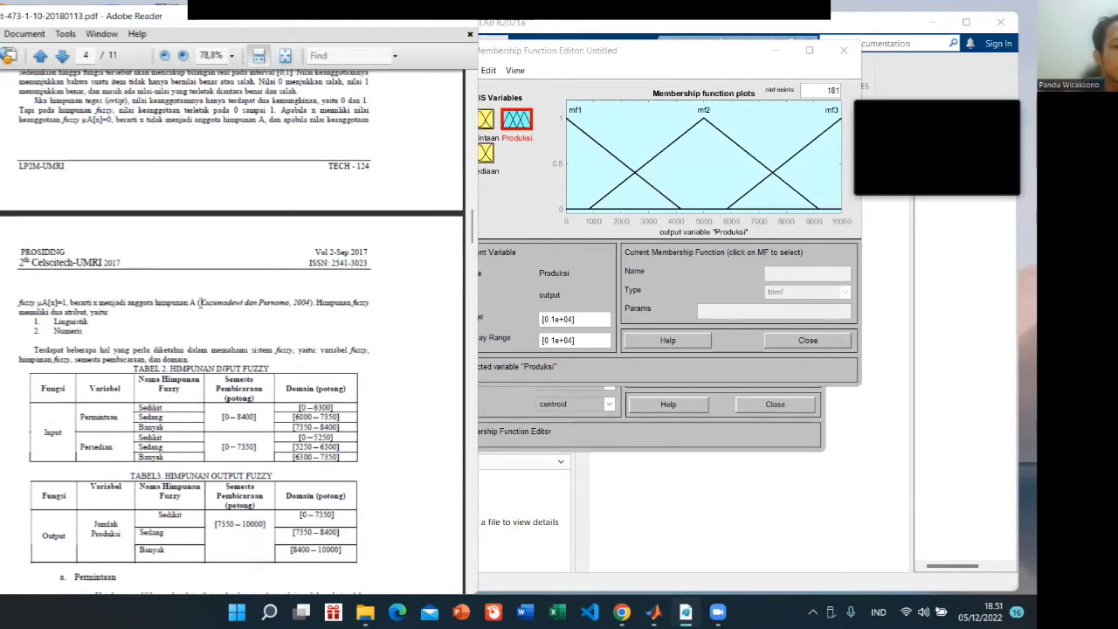
scroll(199, 302, down, 2)
click(513, 155)
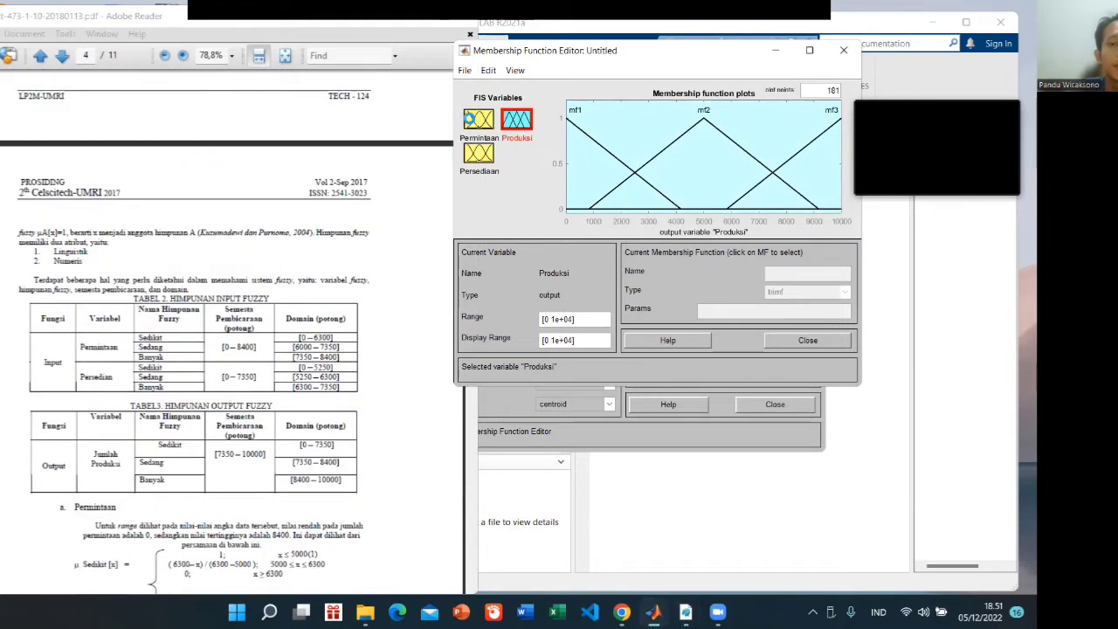
click(481, 121)
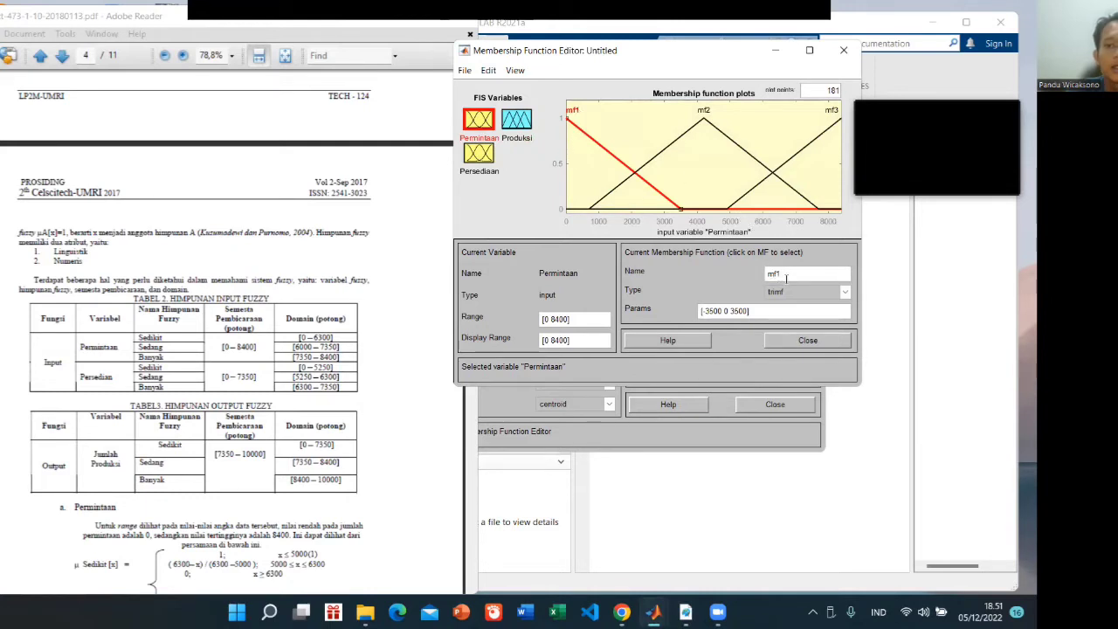
drag(790, 275, 743, 271)
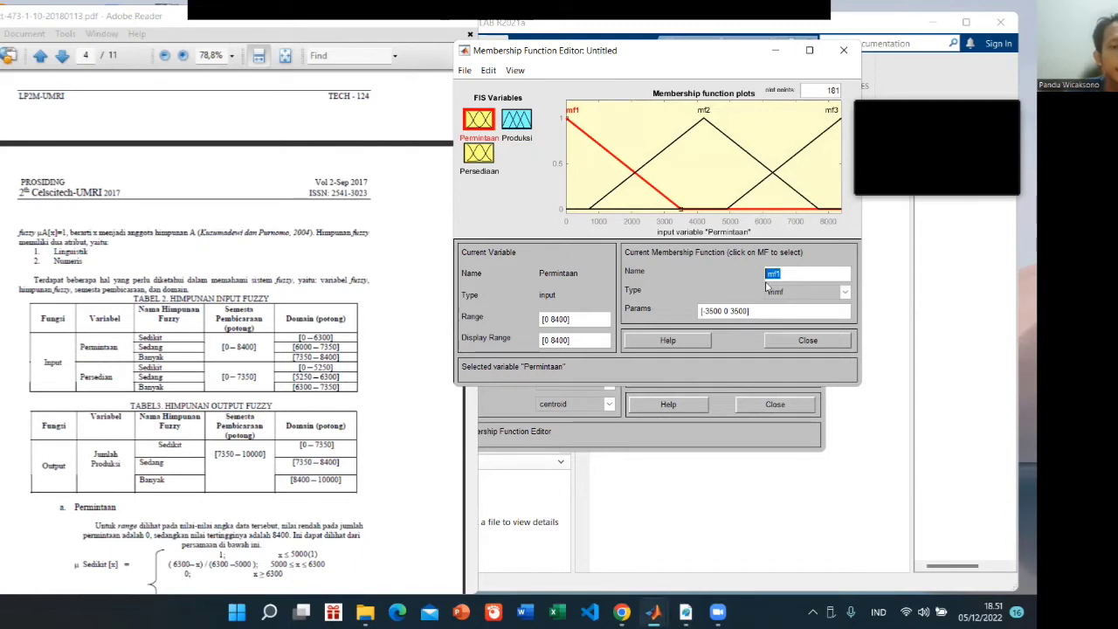
text(Sedikit)
key(Return)
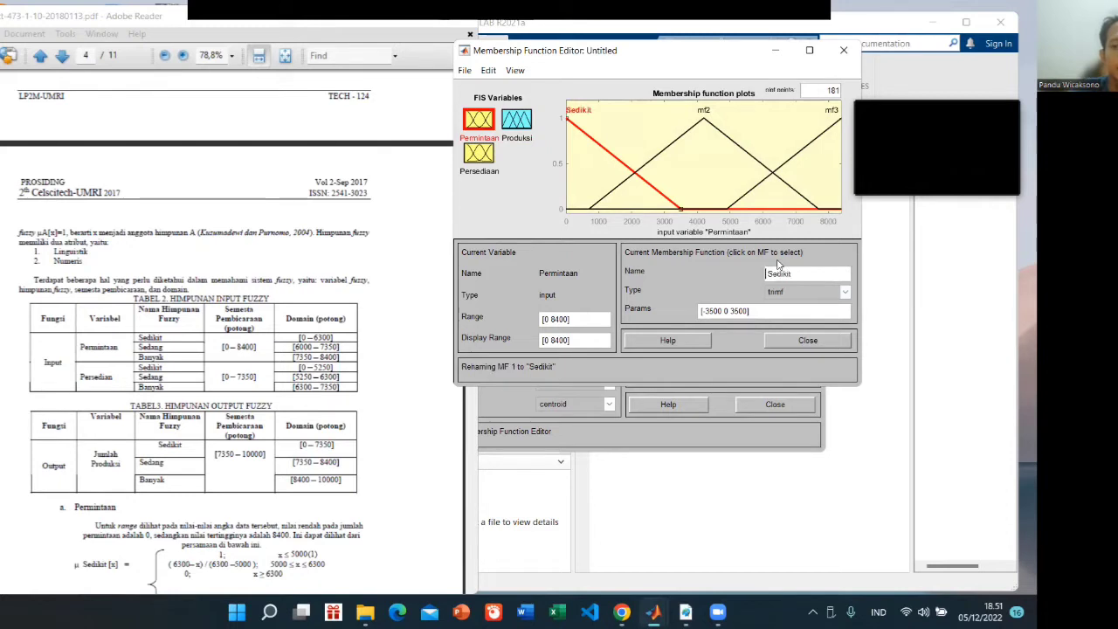
Set the first parameter of Permintaan's Sedikit membership function to 0, following Table 4 of the paper
click(390, 378)
click(601, 300)
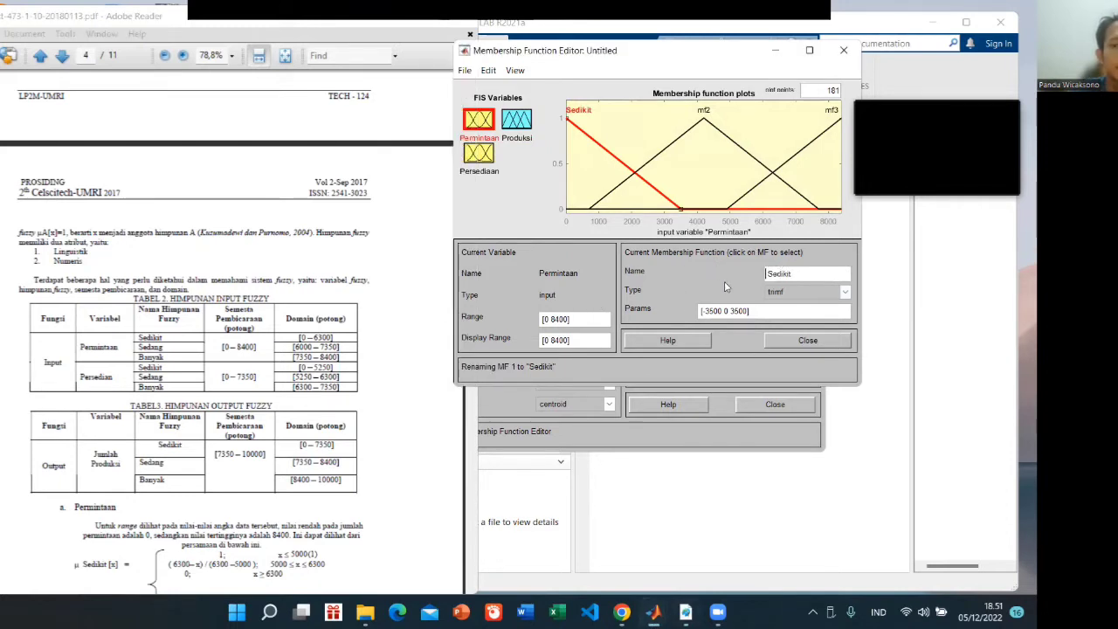
scroll(354, 423, down, 3)
scroll(353, 422, down, 9)
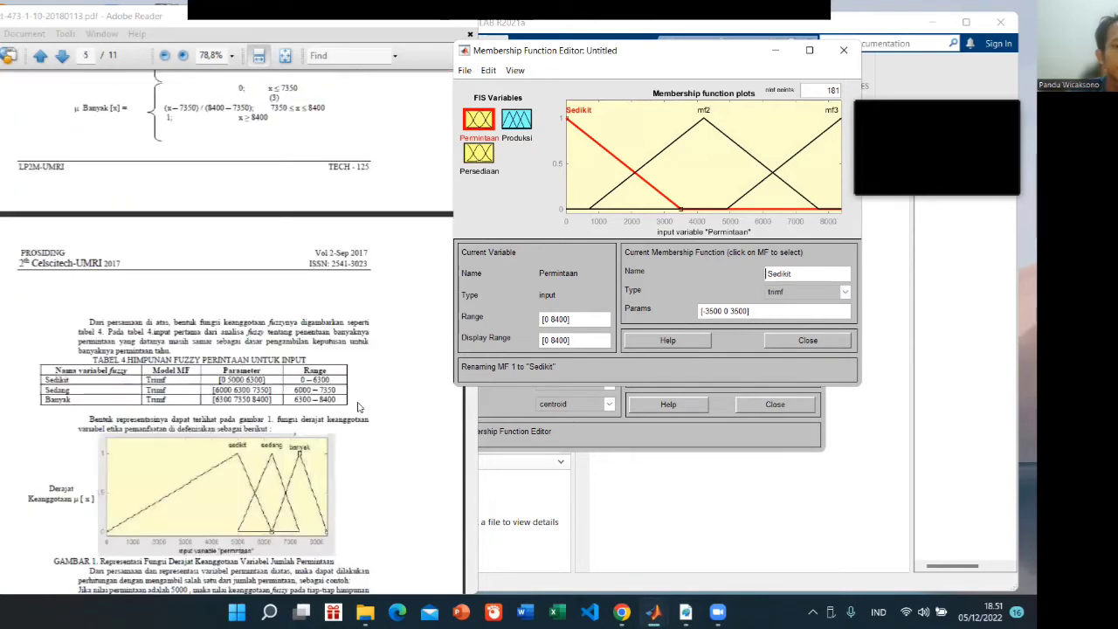
scroll(357, 401, up, 4)
scroll(357, 400, down, 2)
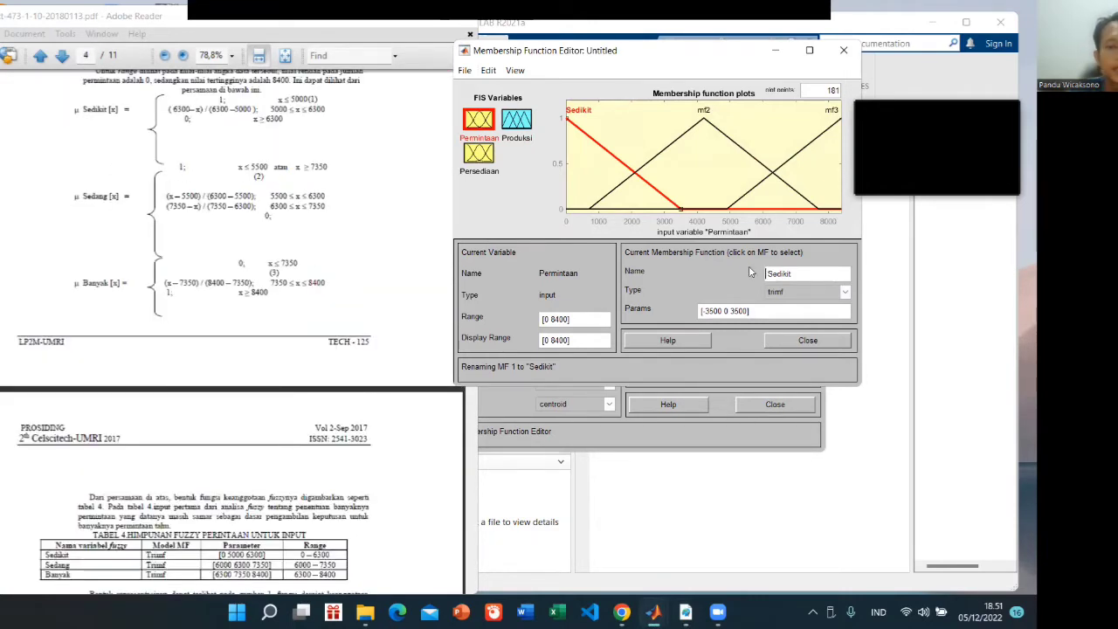
click(708, 312)
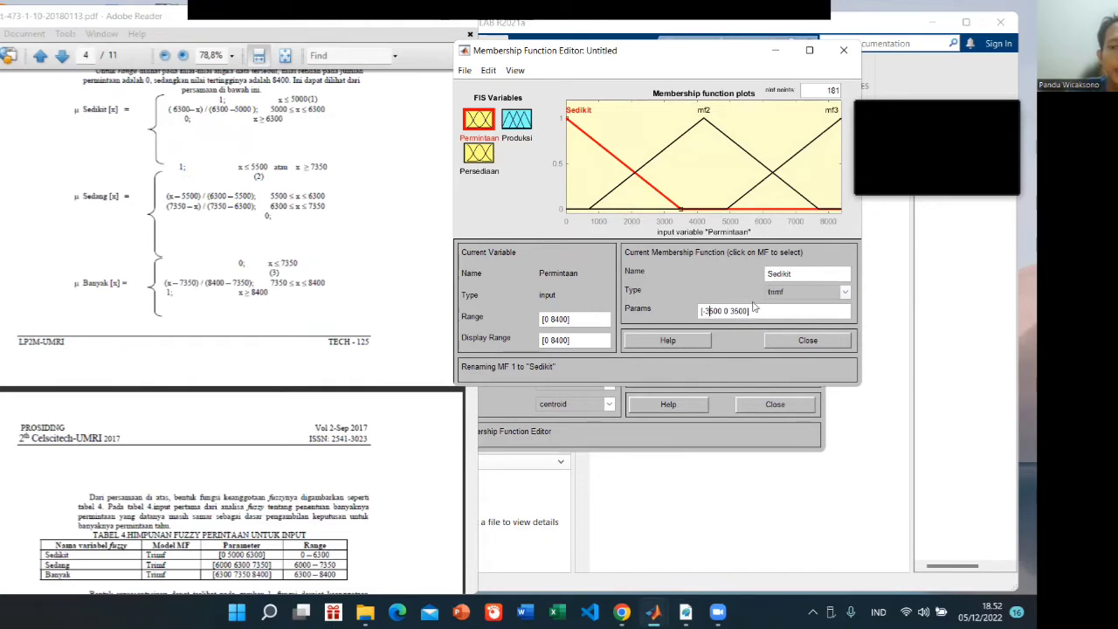
key(BackSpace)
key(BackSpace)
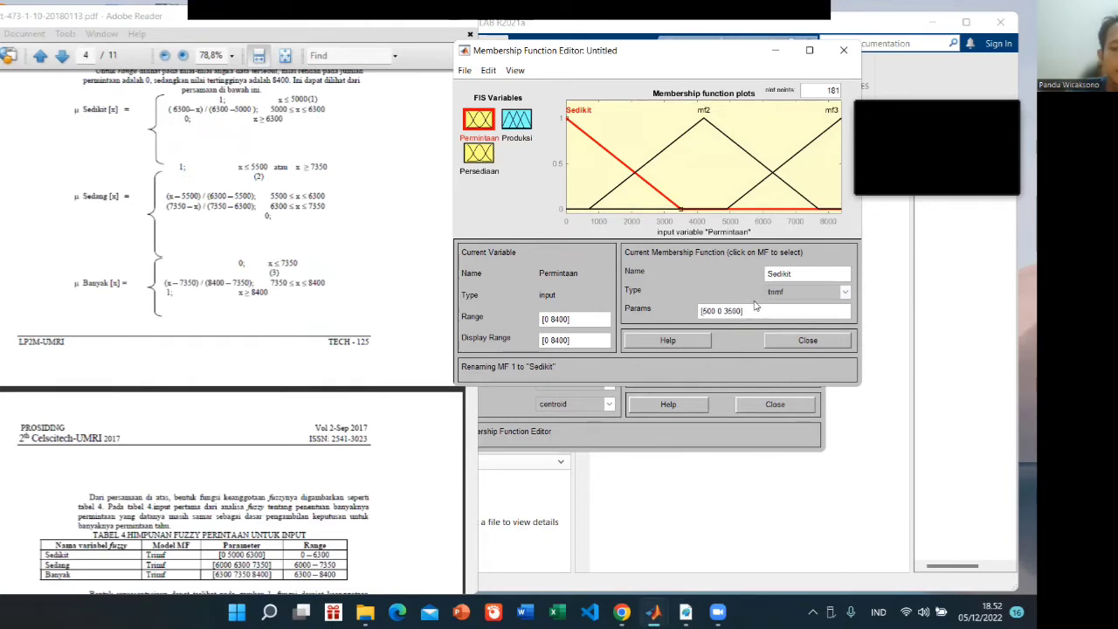
key(shift+Right)
key(shift+Right)
key(shift+Right)
text(0)
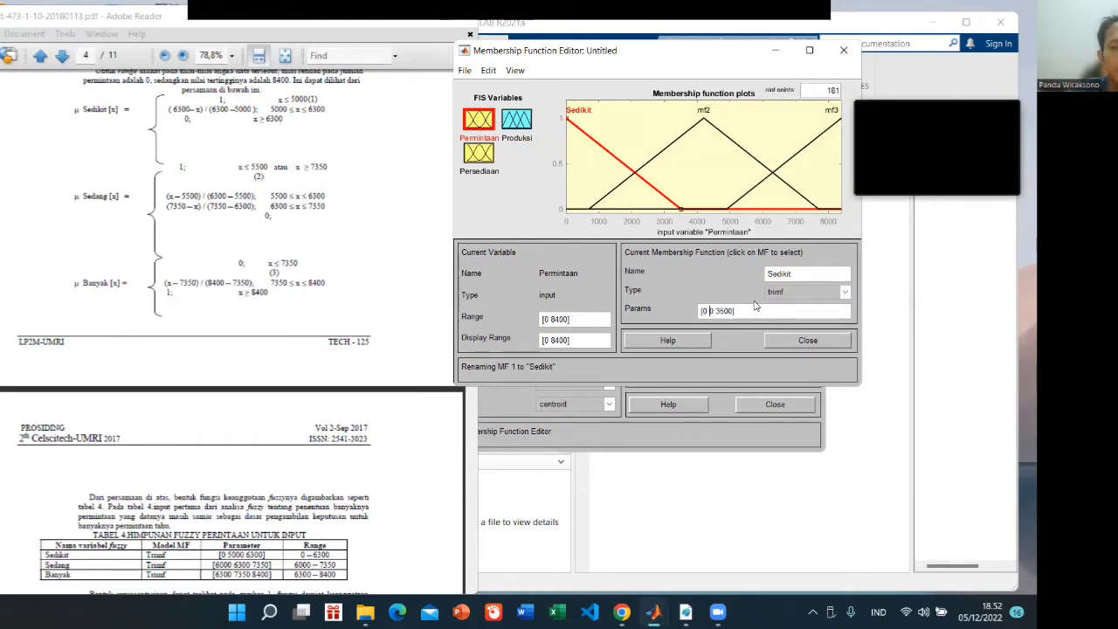
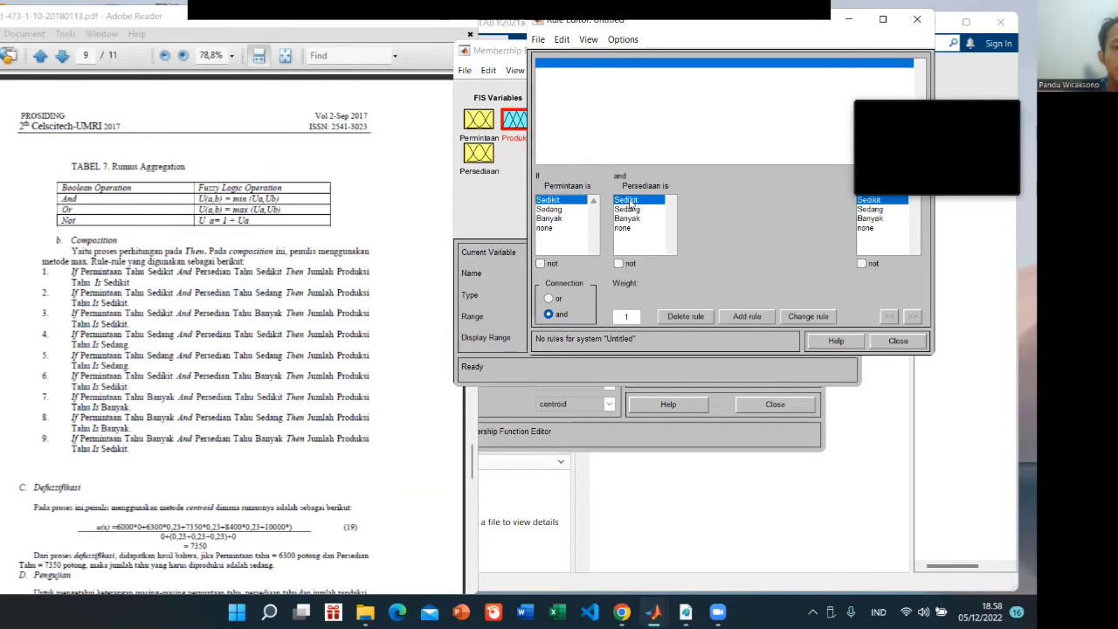
Add the paper's rule 1: if Permintaan is Sedikit and Persediaan is Sedikit then Produksi is Sedikit
click(645, 200)
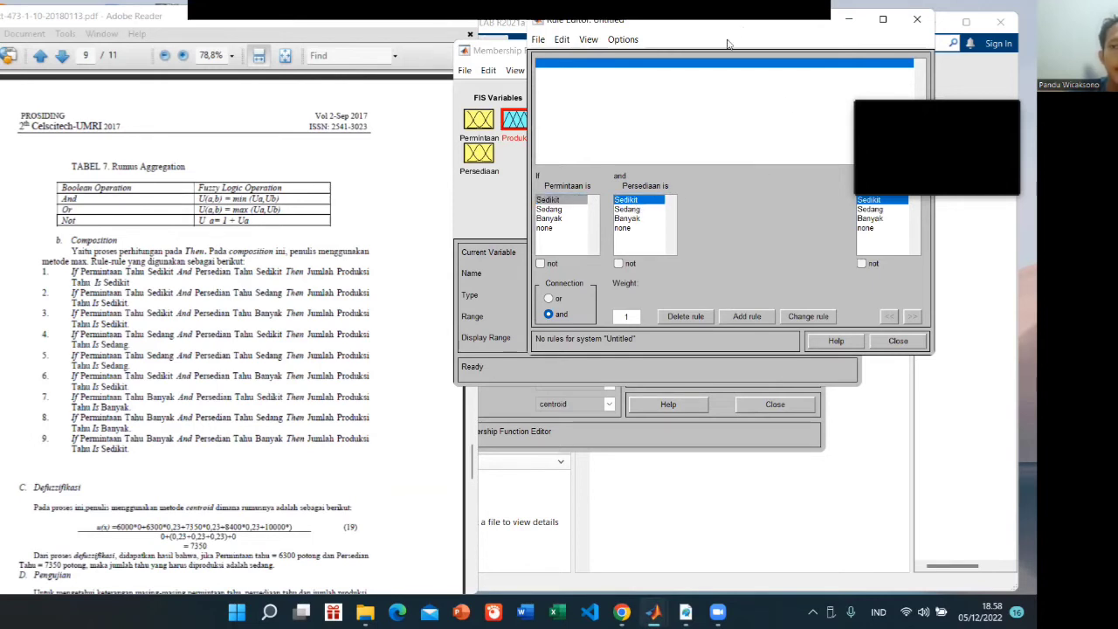
drag(721, 32, 634, 49)
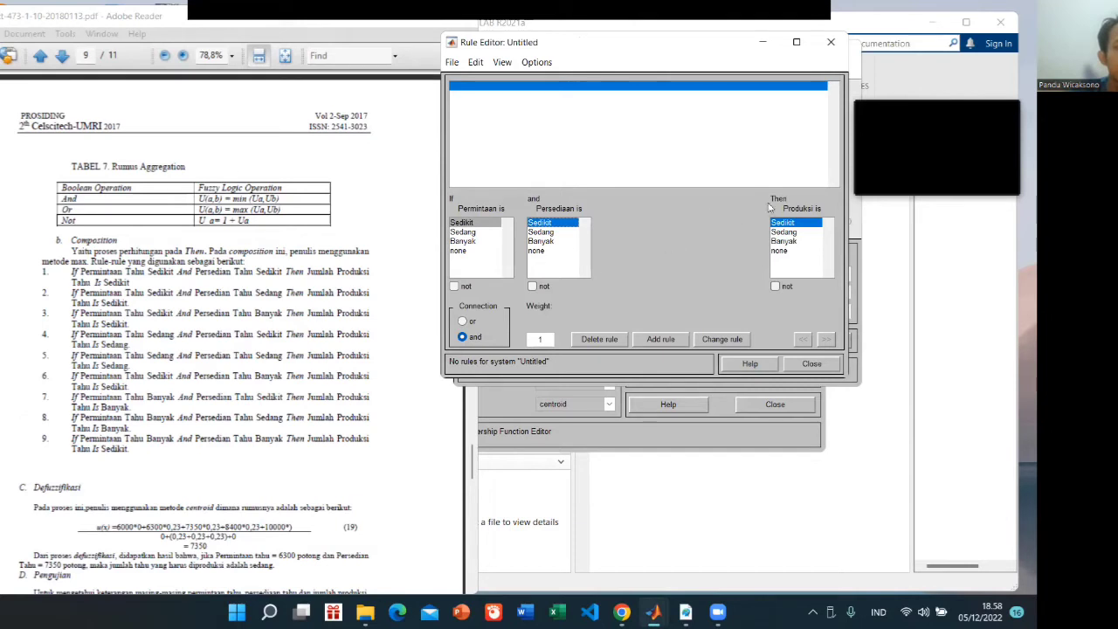
click(788, 224)
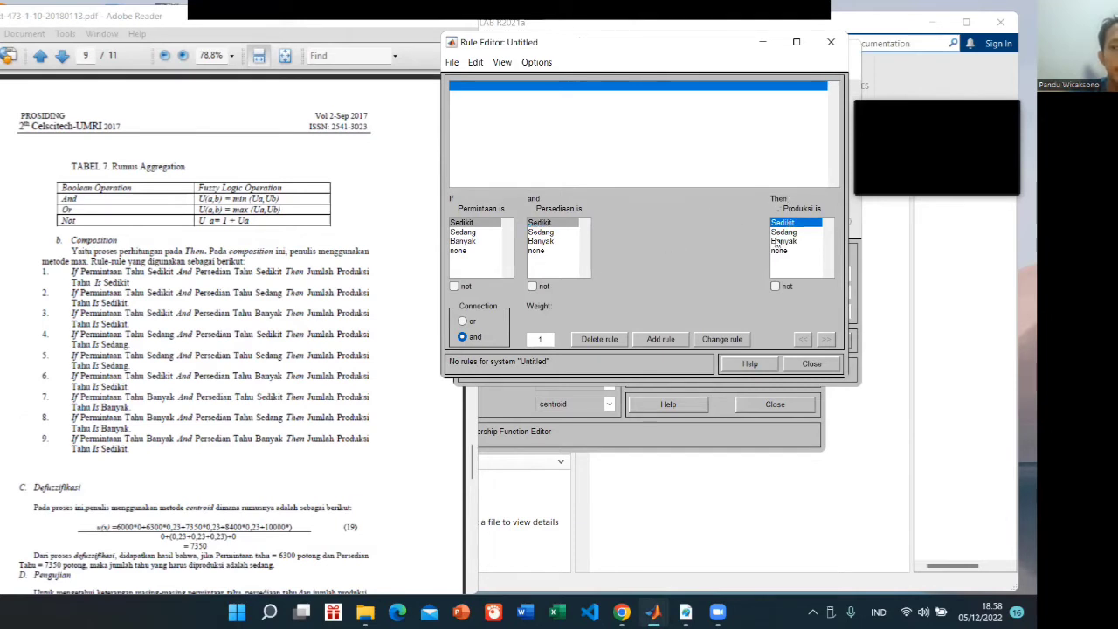
click(660, 339)
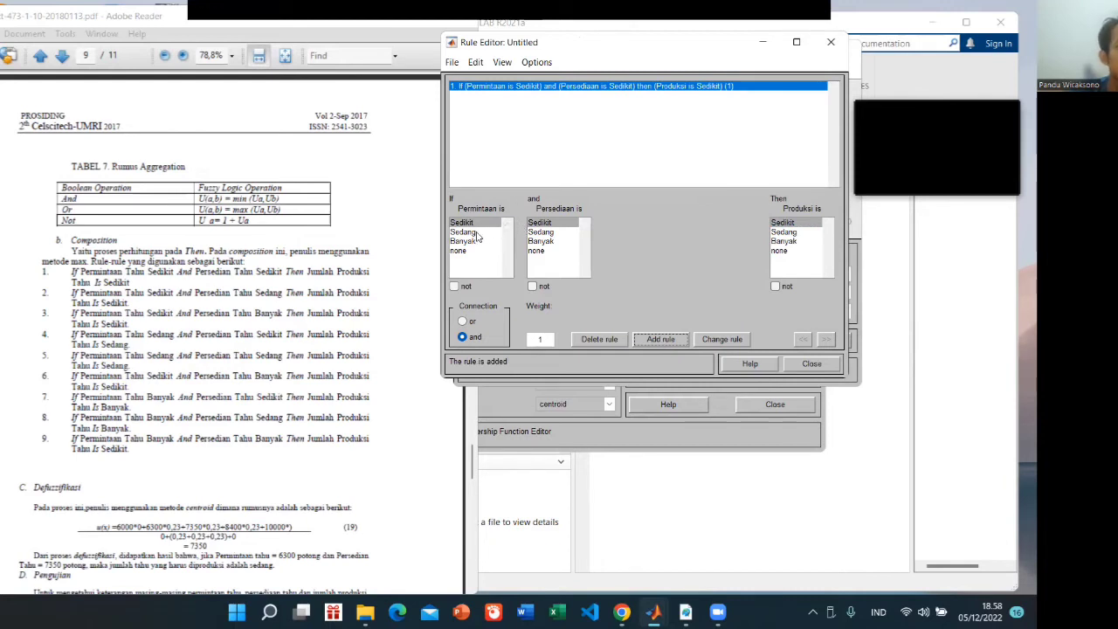
Add the paper's rules 2 and 3: Permintaan Sedikit and Persediaan Sedang gives Produksi Sedikit; Permintaan Sedikit and Persediaan Banyak gives Produksi Sedikit
click(557, 232)
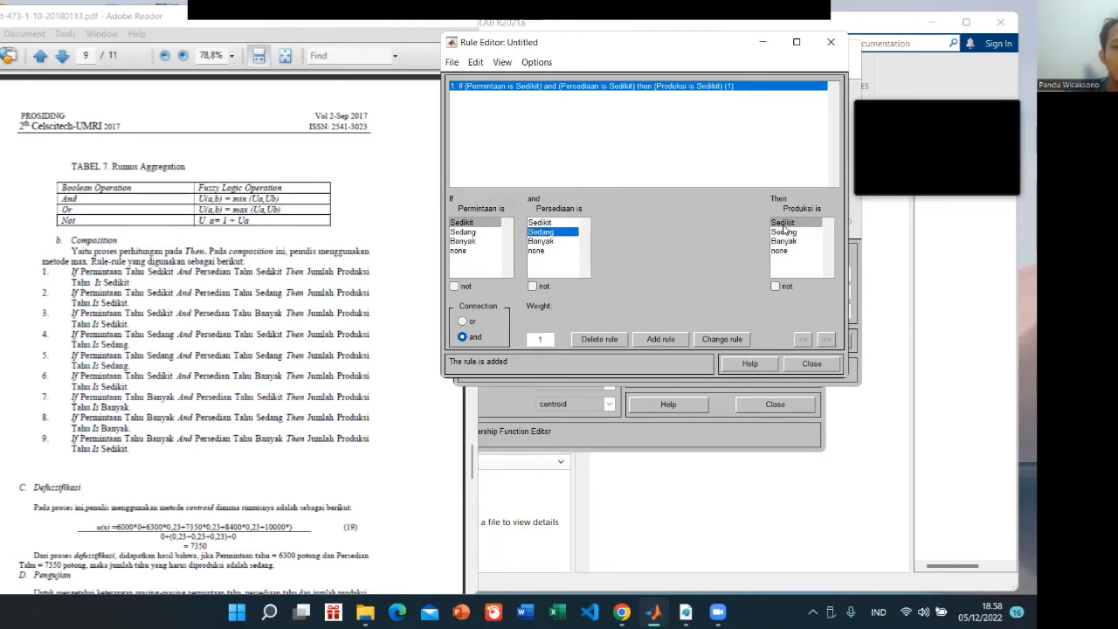
click(660, 339)
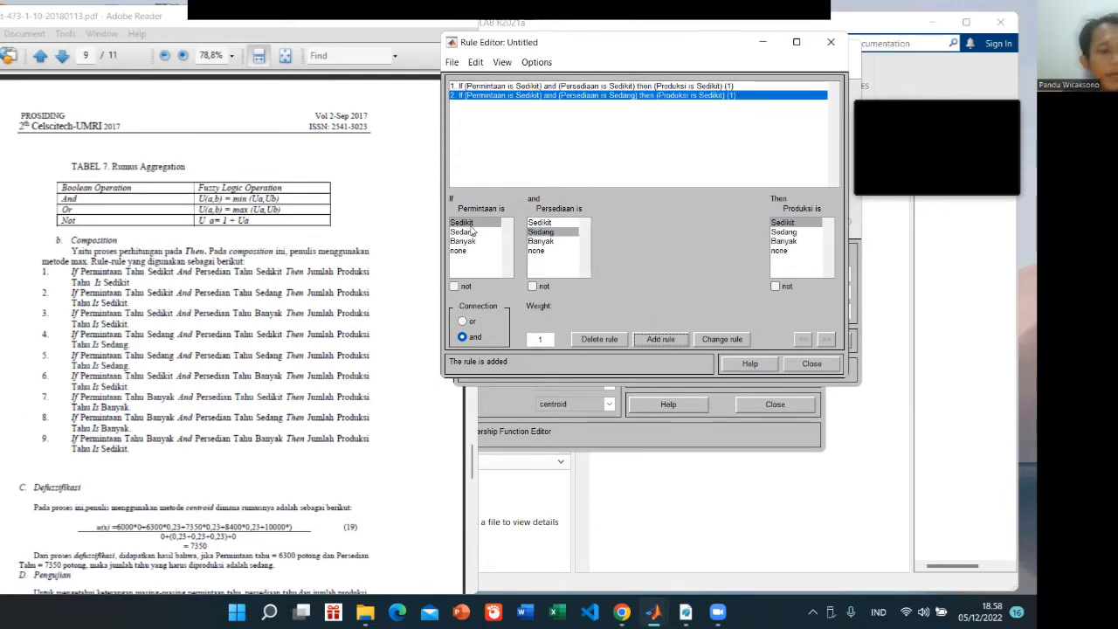
click(543, 242)
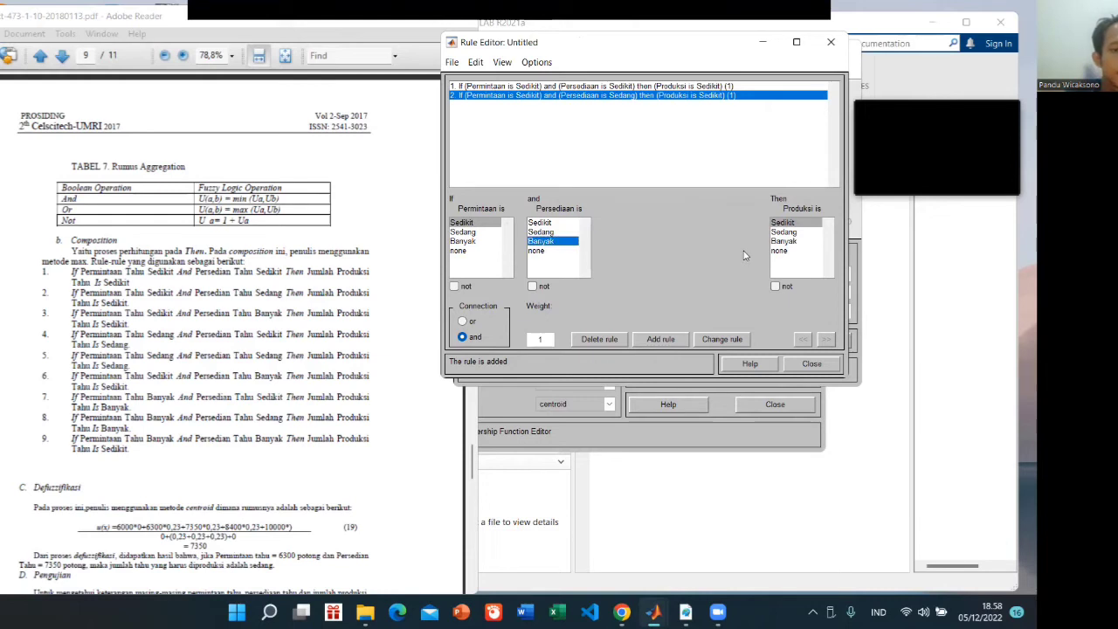
click(783, 224)
click(648, 343)
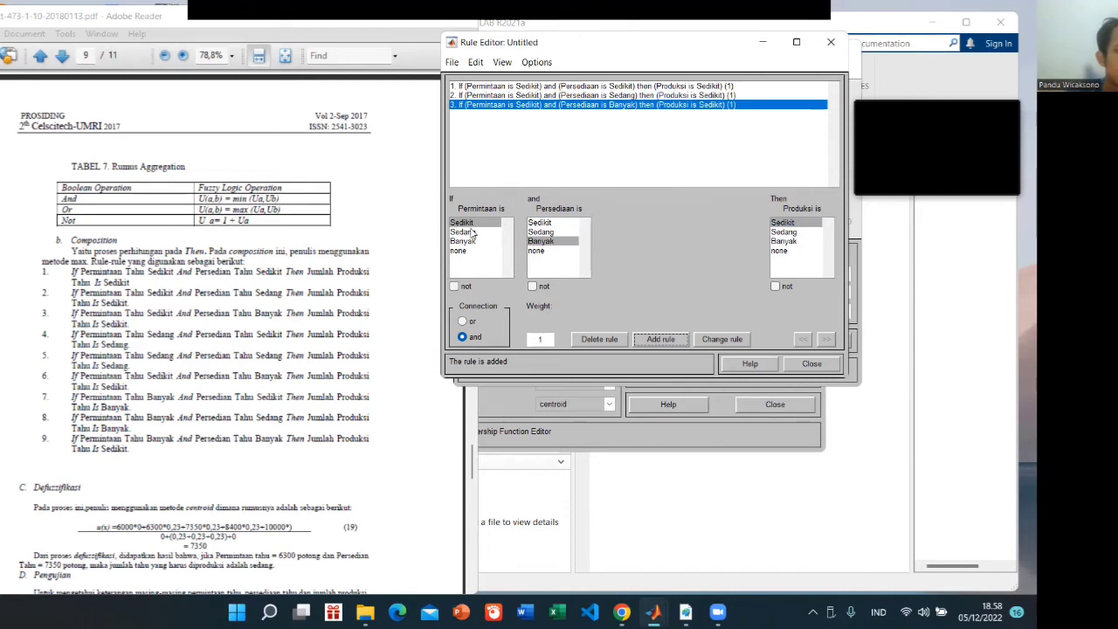
Add the paper's rule 4: if Permintaan is Sedang and Persediaan is Sedikit then Produksi is Sedang
click(472, 232)
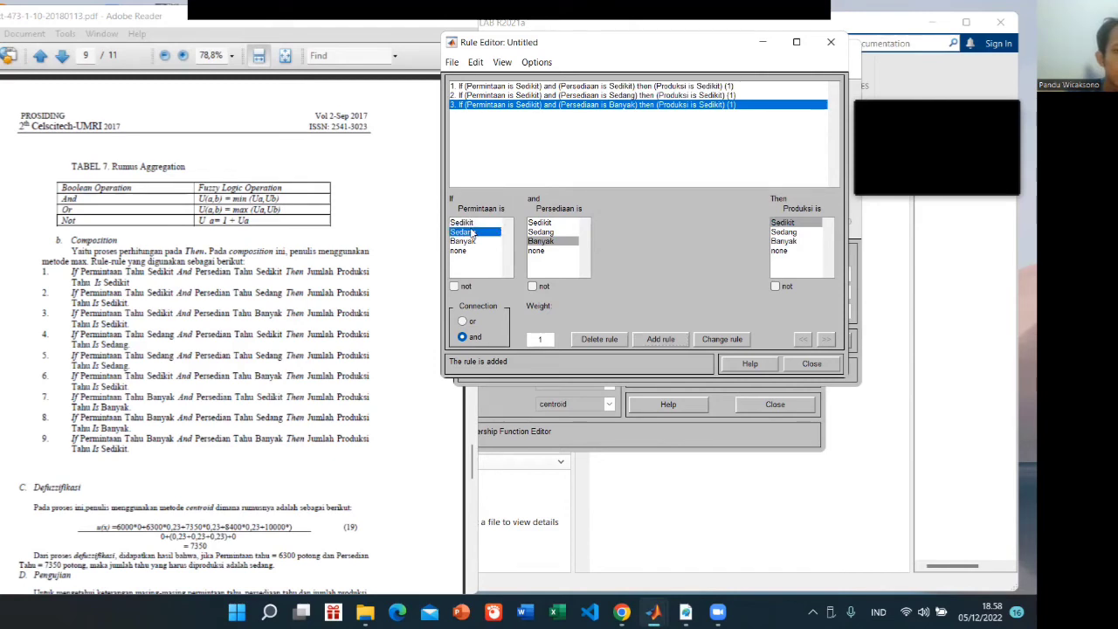
click(545, 223)
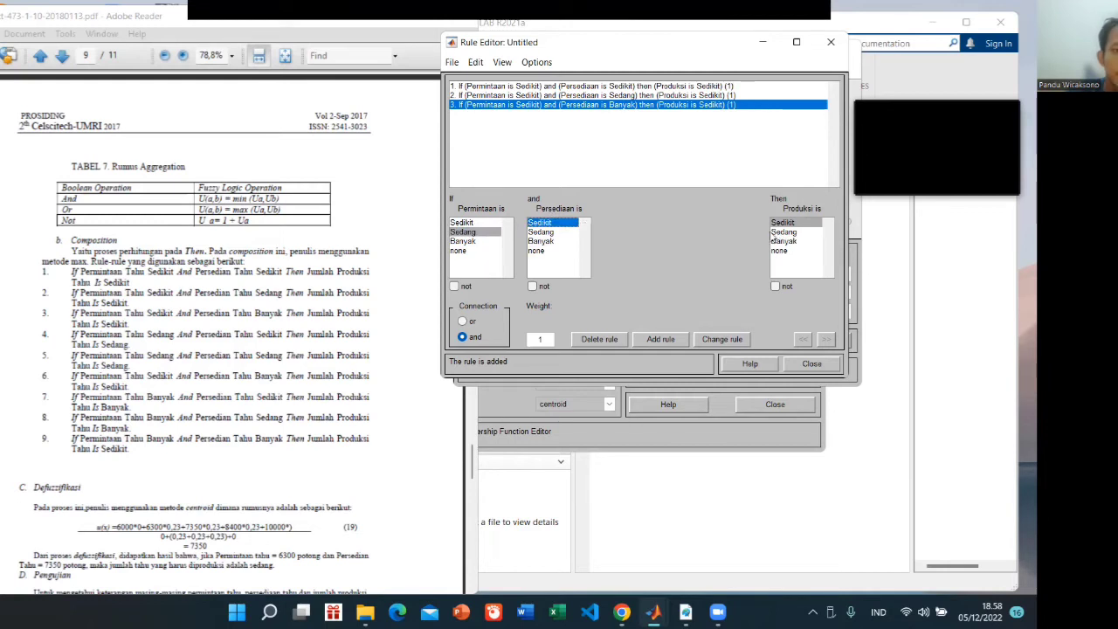
click(783, 232)
click(660, 339)
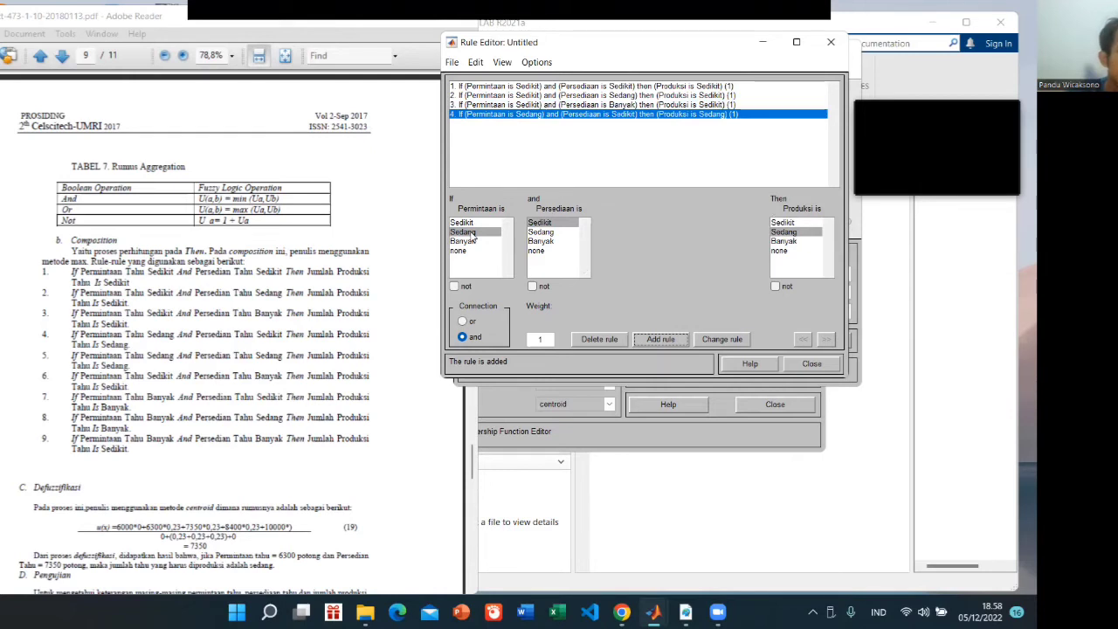
Add the paper's rule 5: if Permintaan is Sedang and Persediaan is Sedang then Produksi is Sedang
click(472, 233)
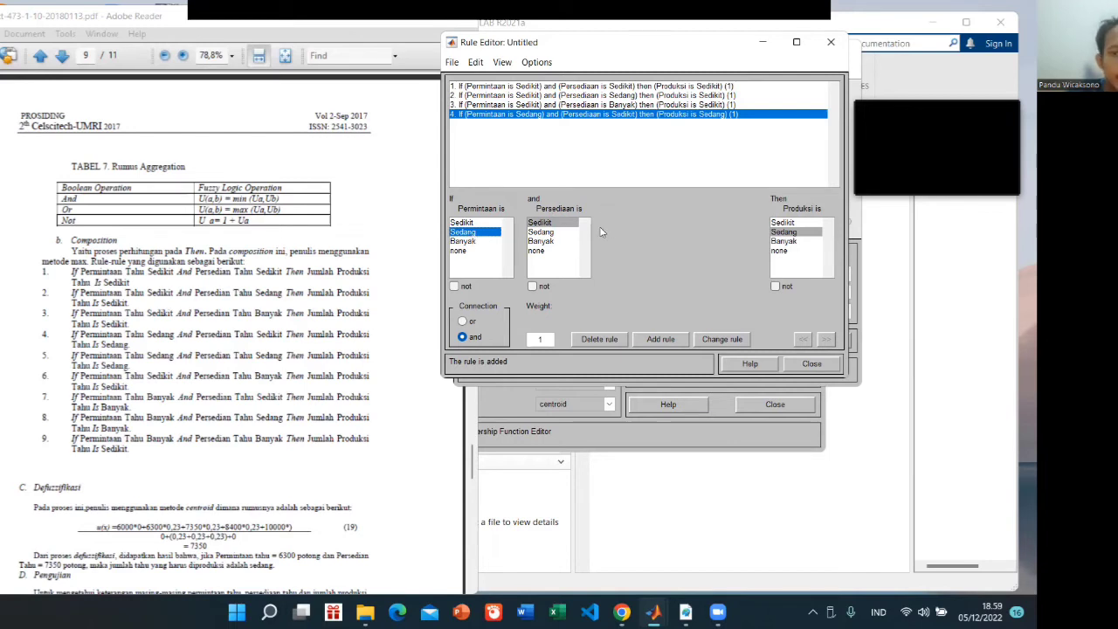
click(542, 232)
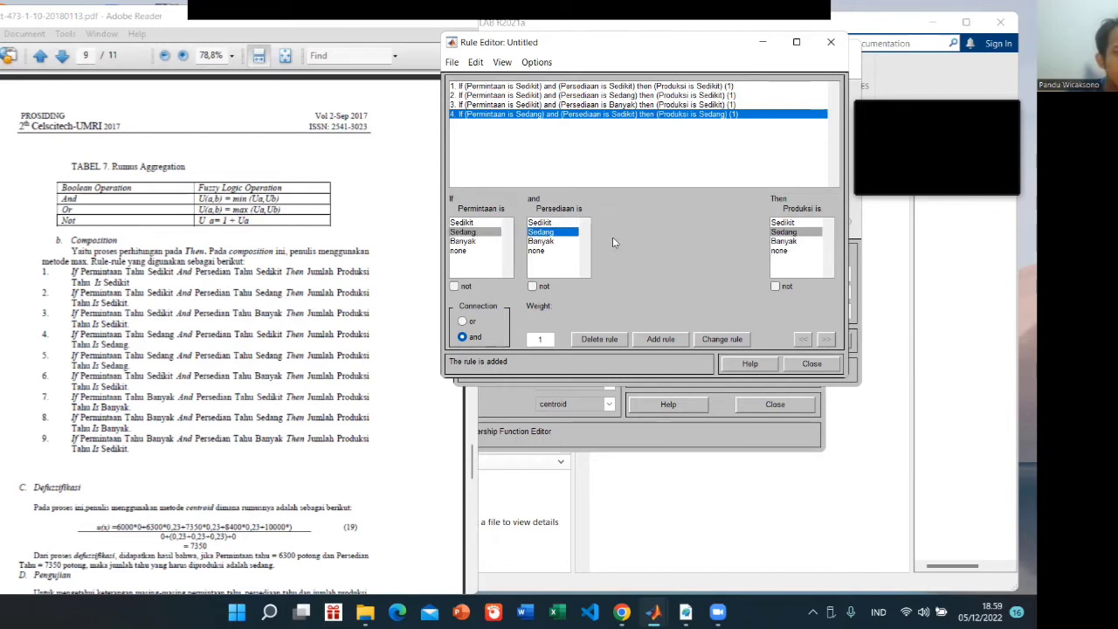
click(791, 234)
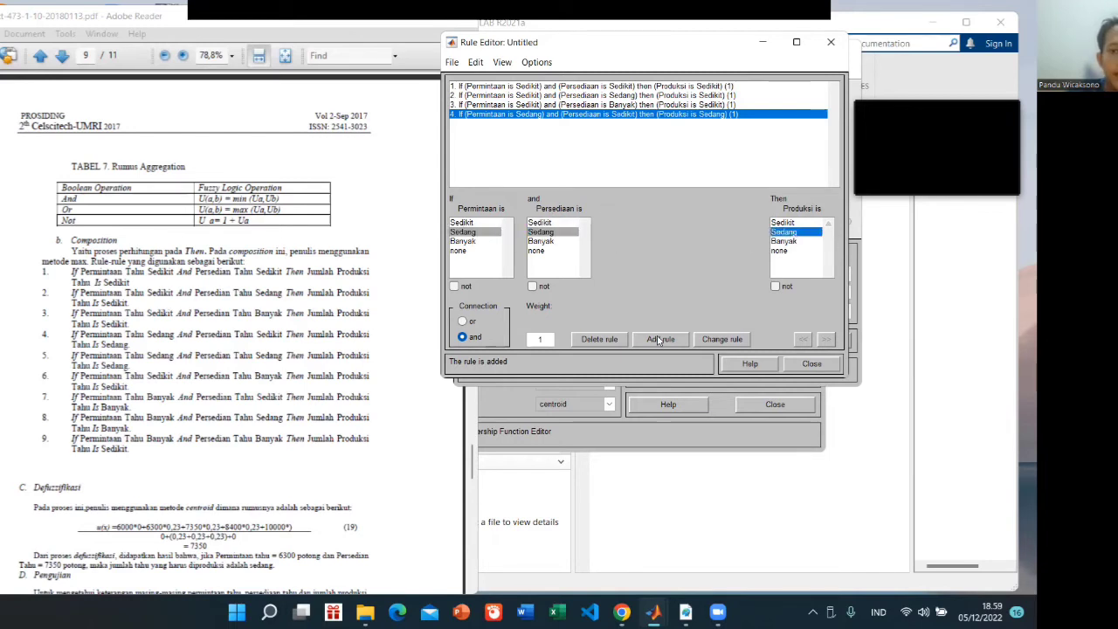
click(660, 339)
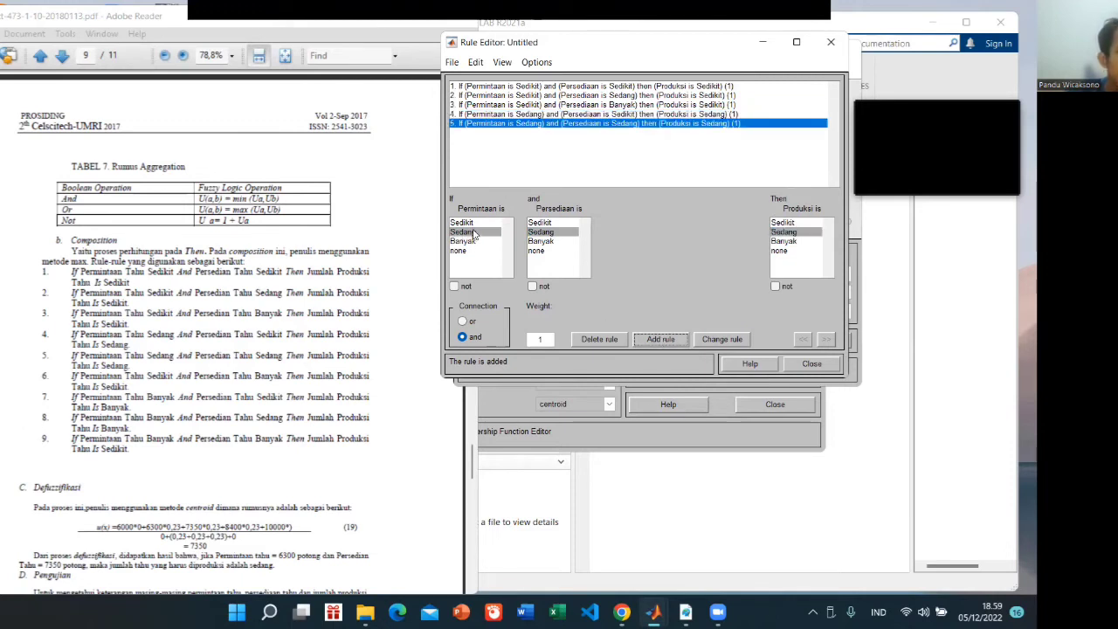
Add the paper's rule 6: if Permintaan is Sedikit and Persediaan is Banyak then Produksi is Sedikit
click(463, 223)
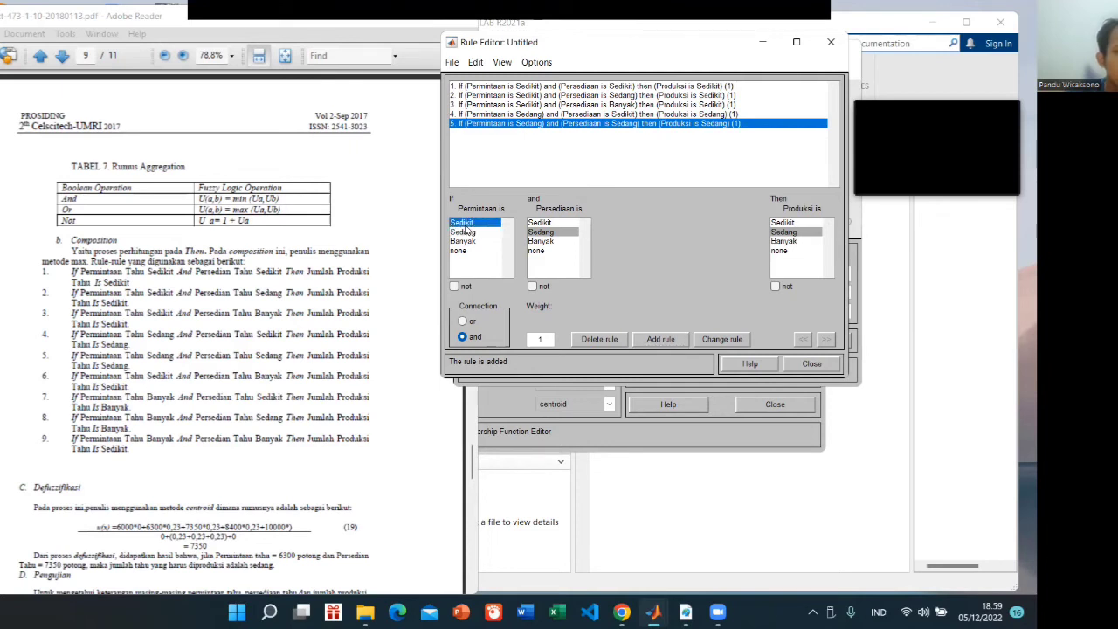
click(545, 241)
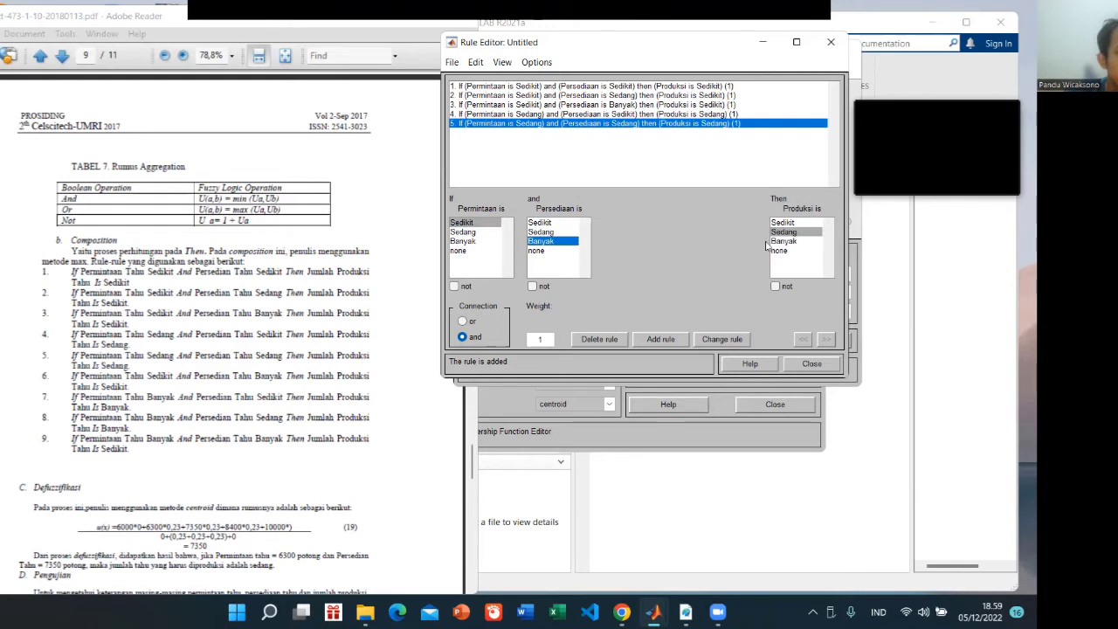
click(782, 224)
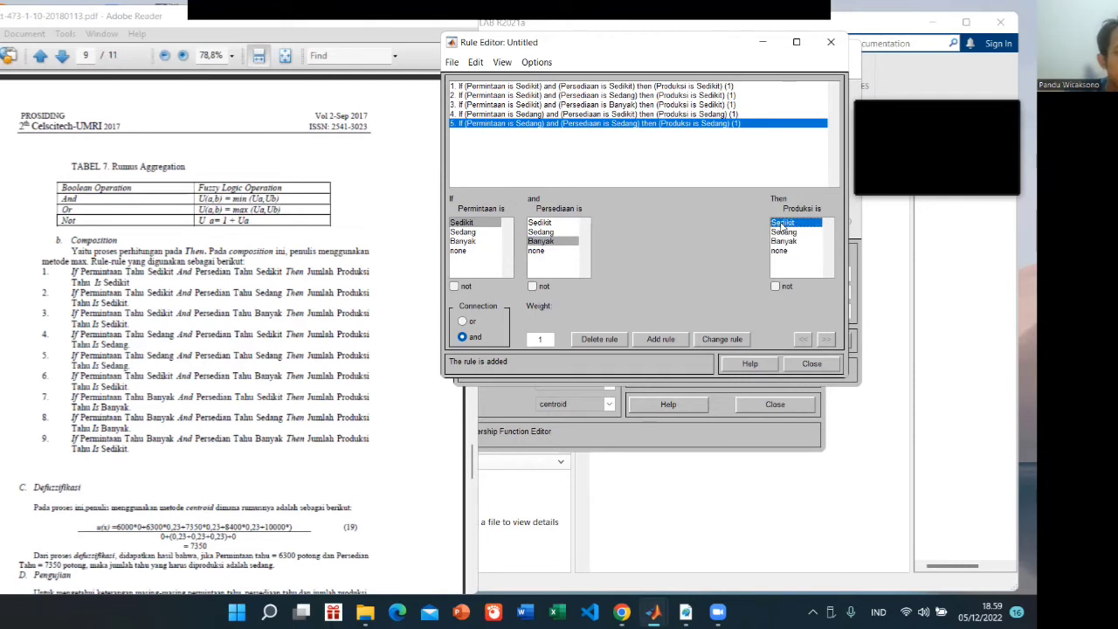
click(664, 341)
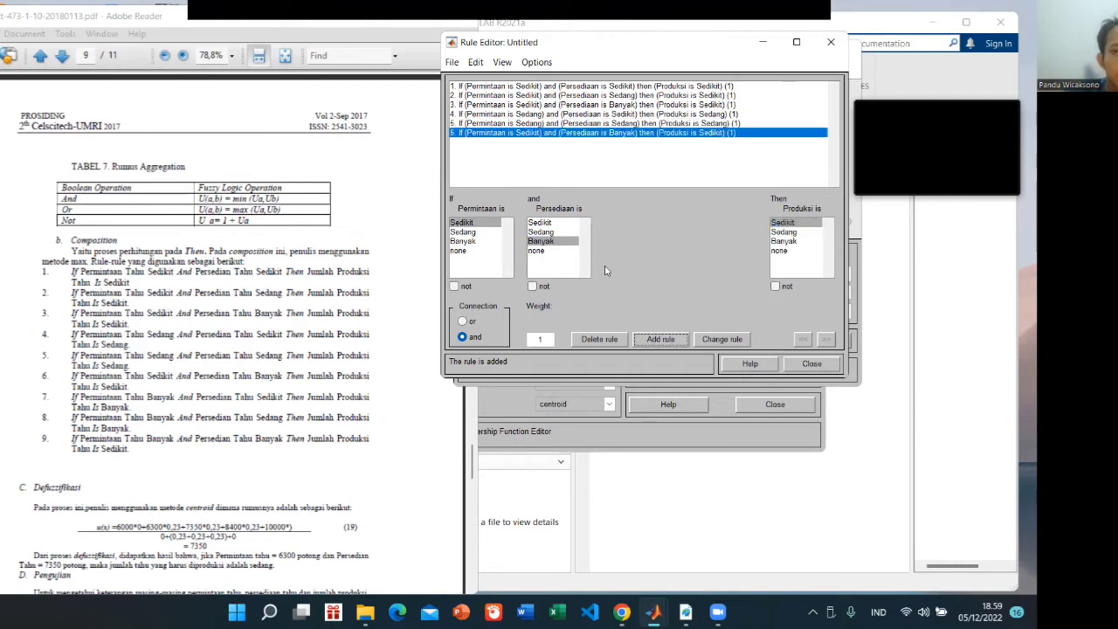
Add the paper's rule 7: if Permintaan is Banyak and Persediaan is Sedikit then Produksi is Banyak
click(465, 241)
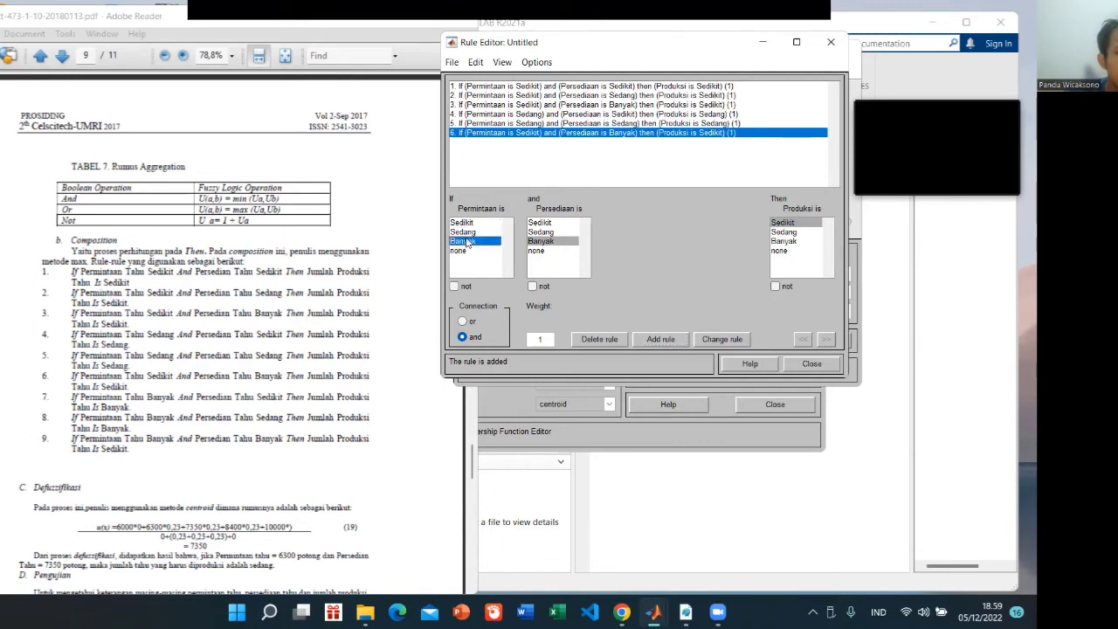
click(543, 225)
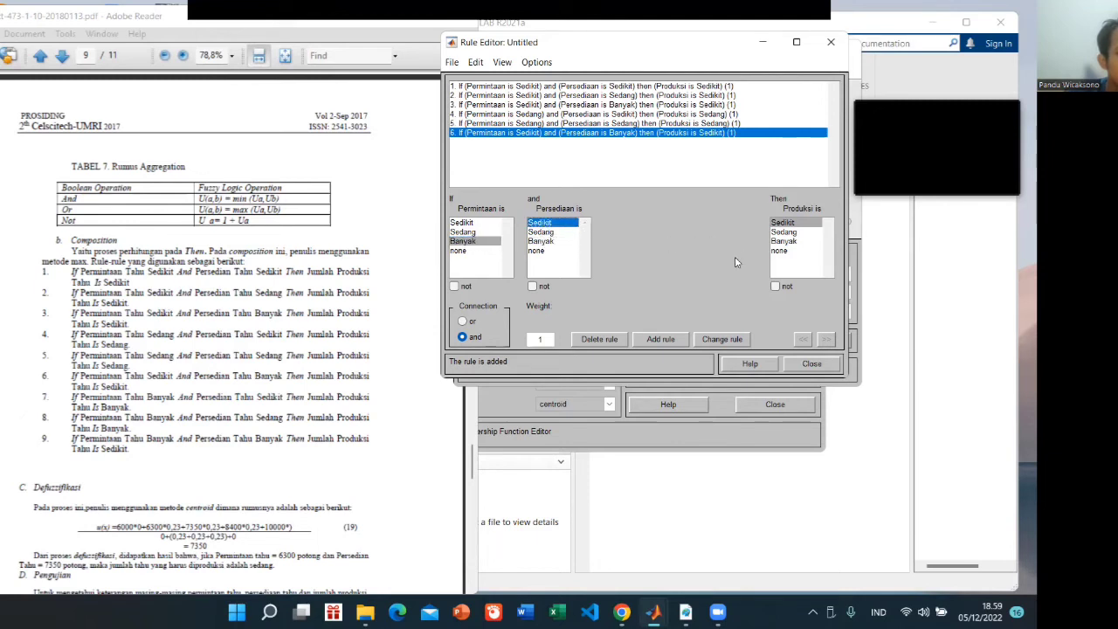
click(784, 242)
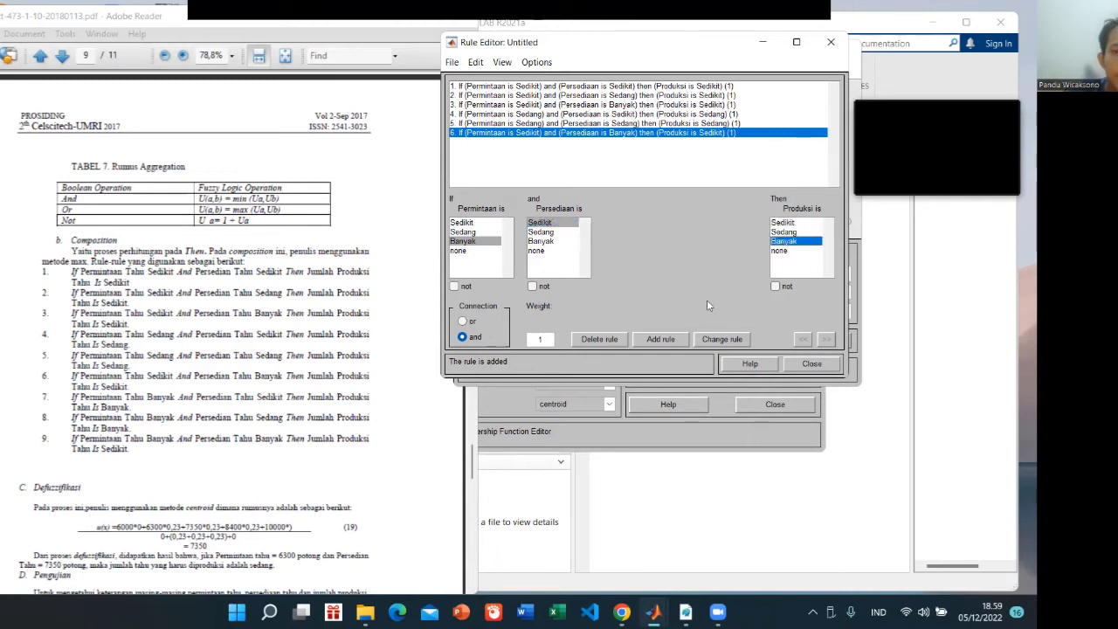
click(660, 339)
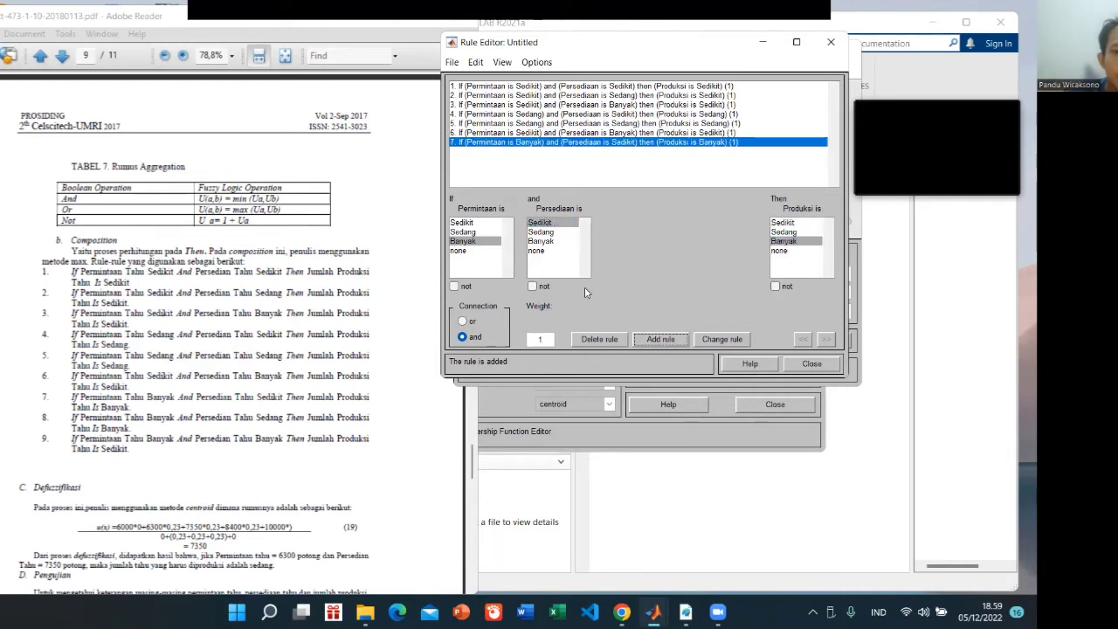
Add the paper's rule 8: if Permintaan is Banyak and Persediaan is Sedang then Produksi is Banyak
click(469, 243)
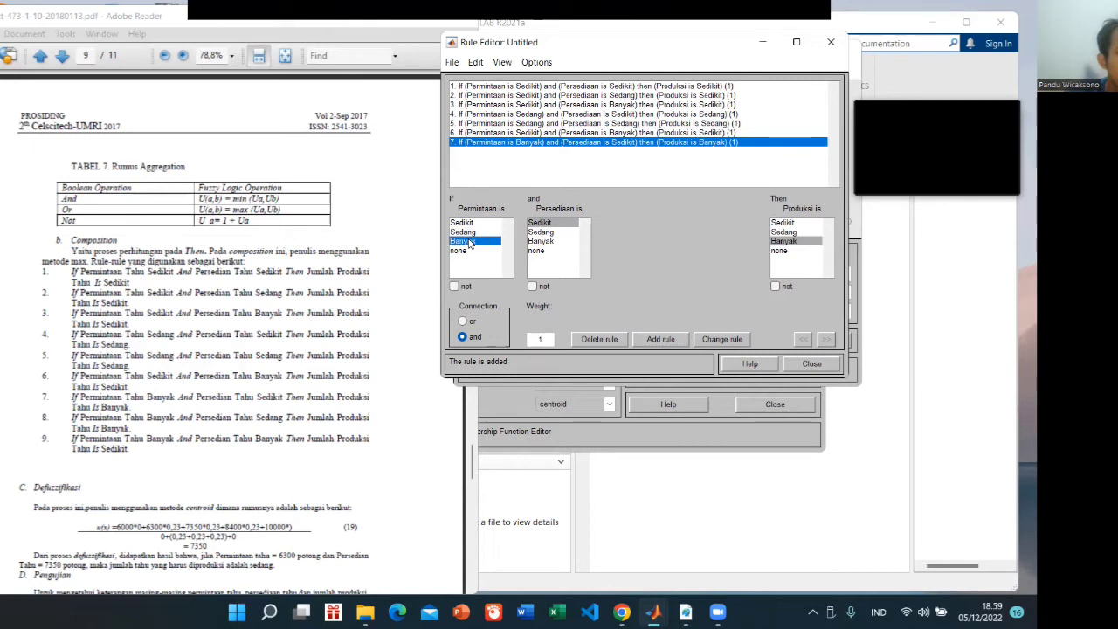
click(548, 231)
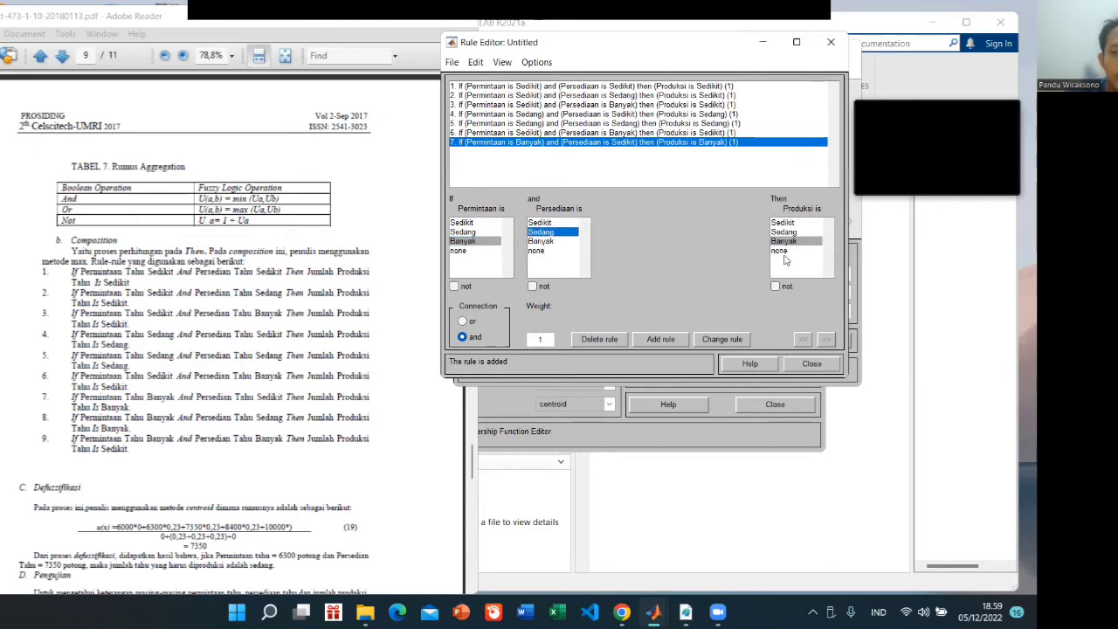
click(783, 241)
click(661, 341)
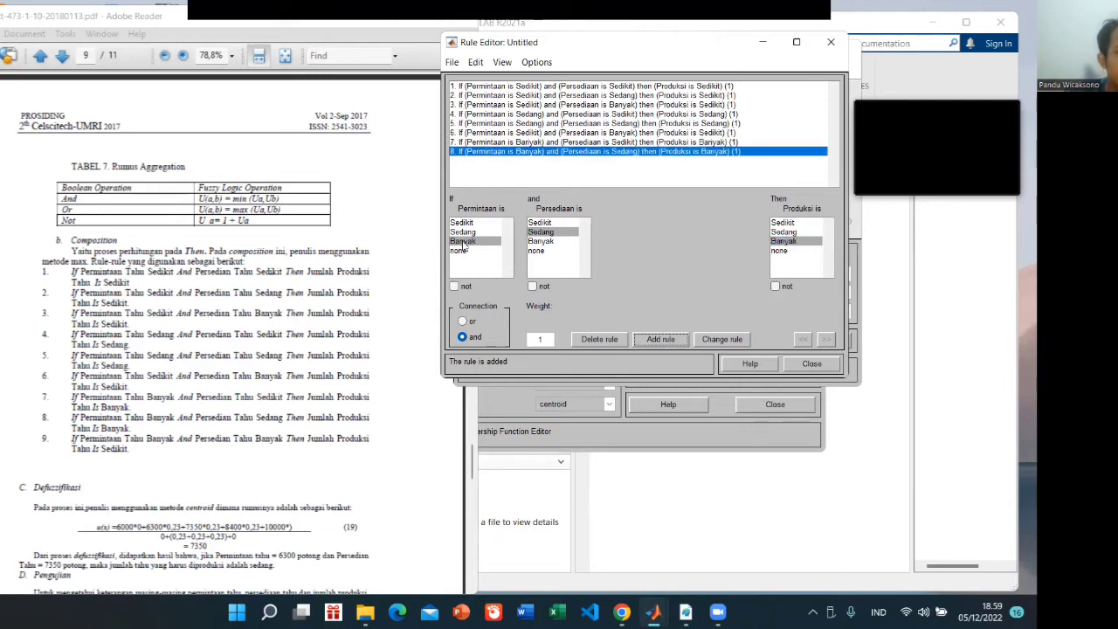
Add the paper's rule 9: if Permintaan is Banyak and Persediaan is Banyak then Produksi is Sedikit
click(464, 243)
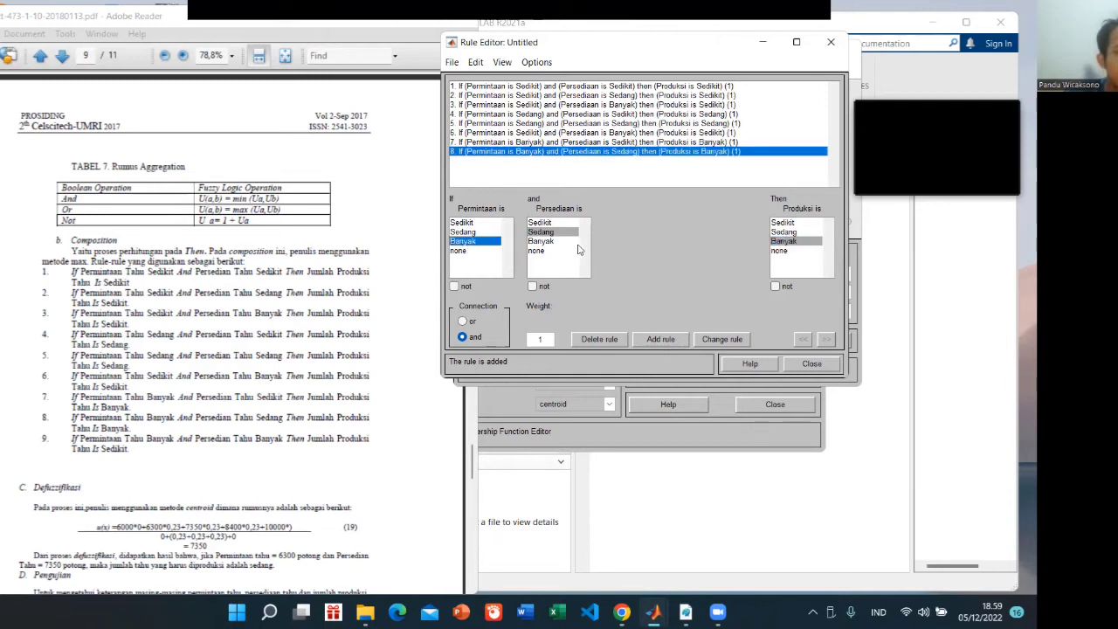
click(542, 241)
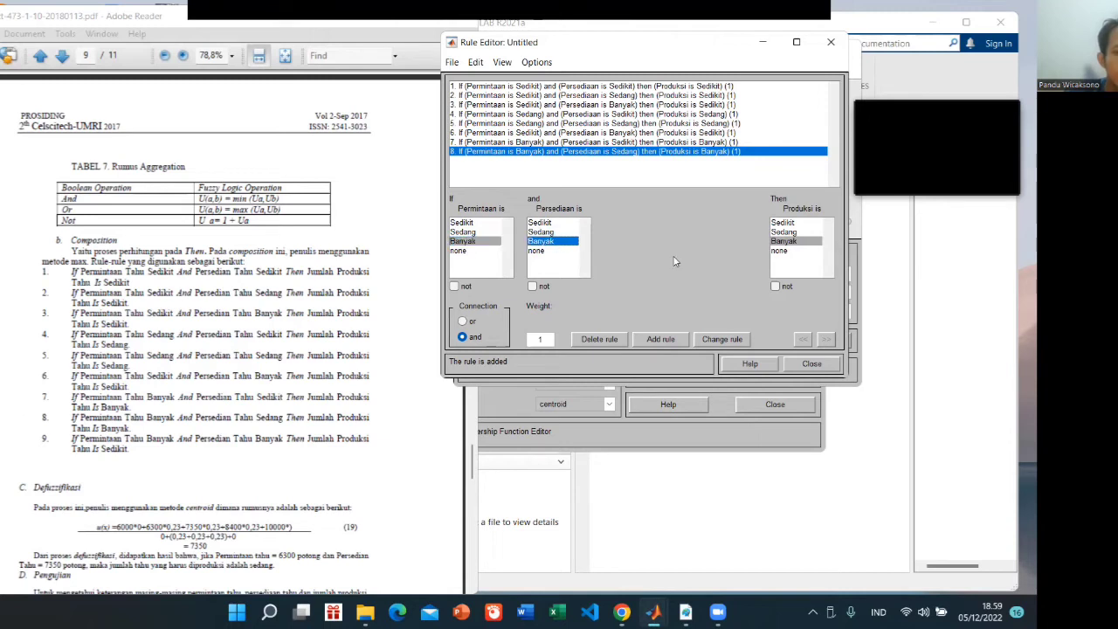
click(783, 223)
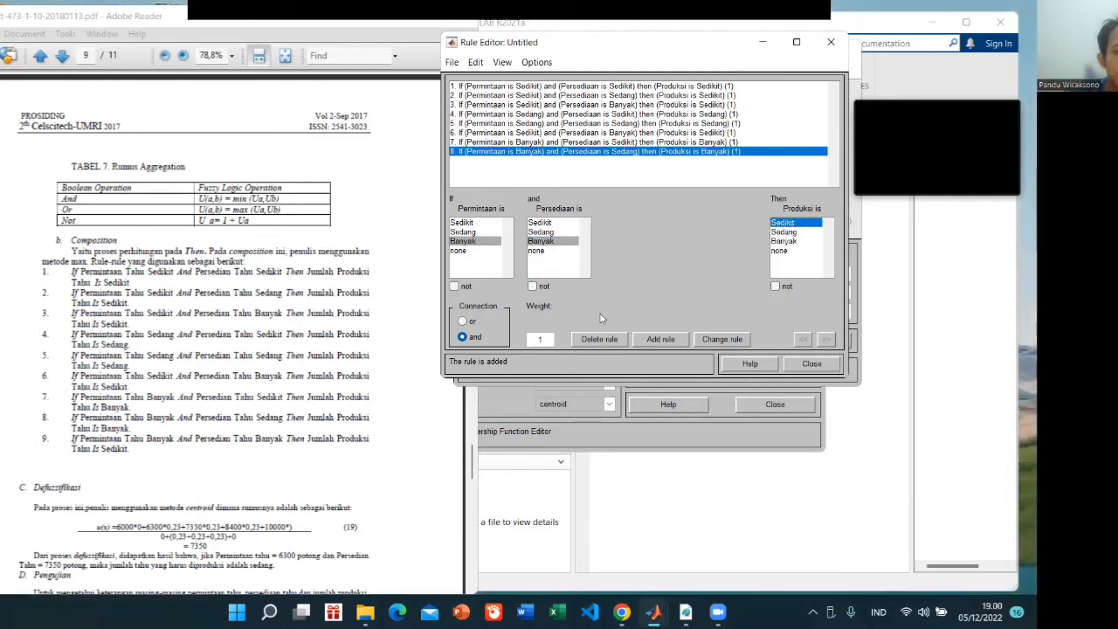
click(647, 344)
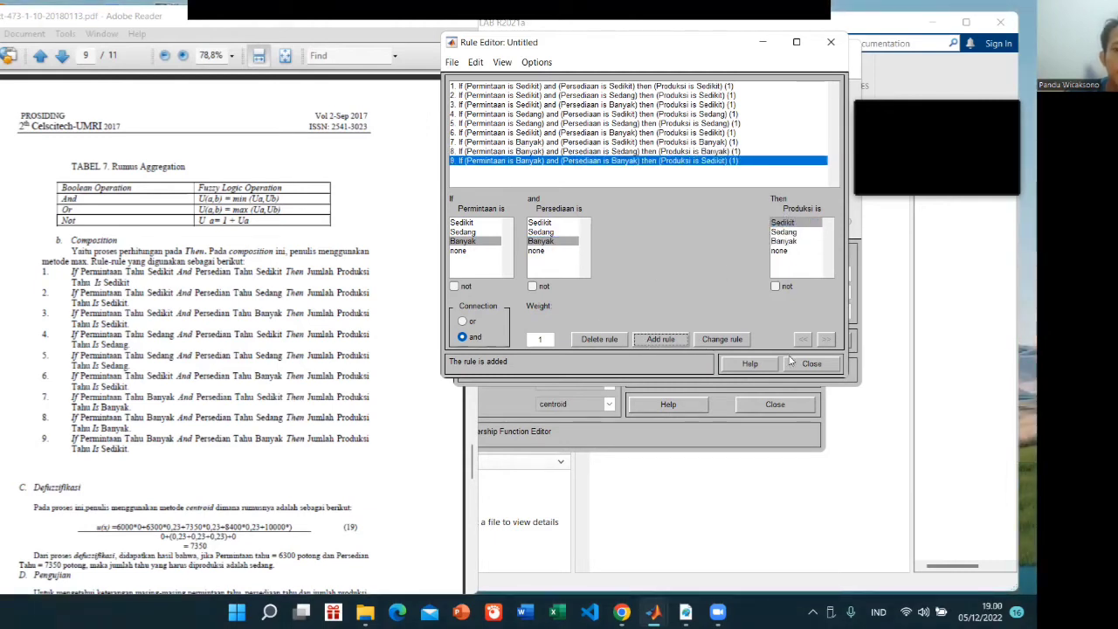
Close the Rule Editor and open the Rule Viewer of the fuzzy system for the tests in the paper's Pengujian section
scroll(293, 388, down, 6)
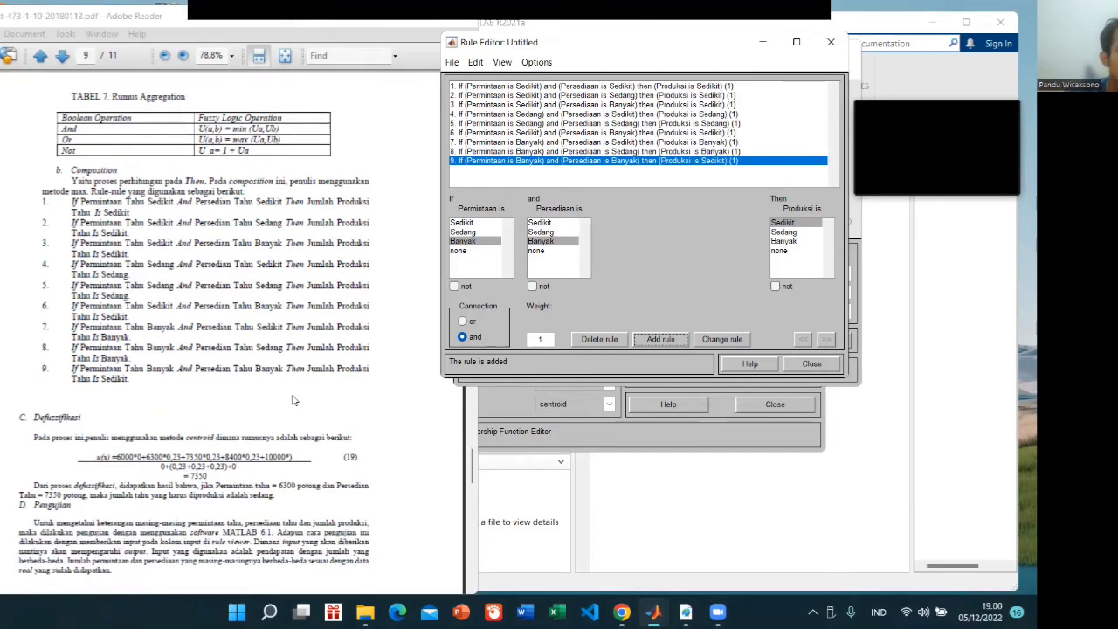
scroll(294, 388, down, 6)
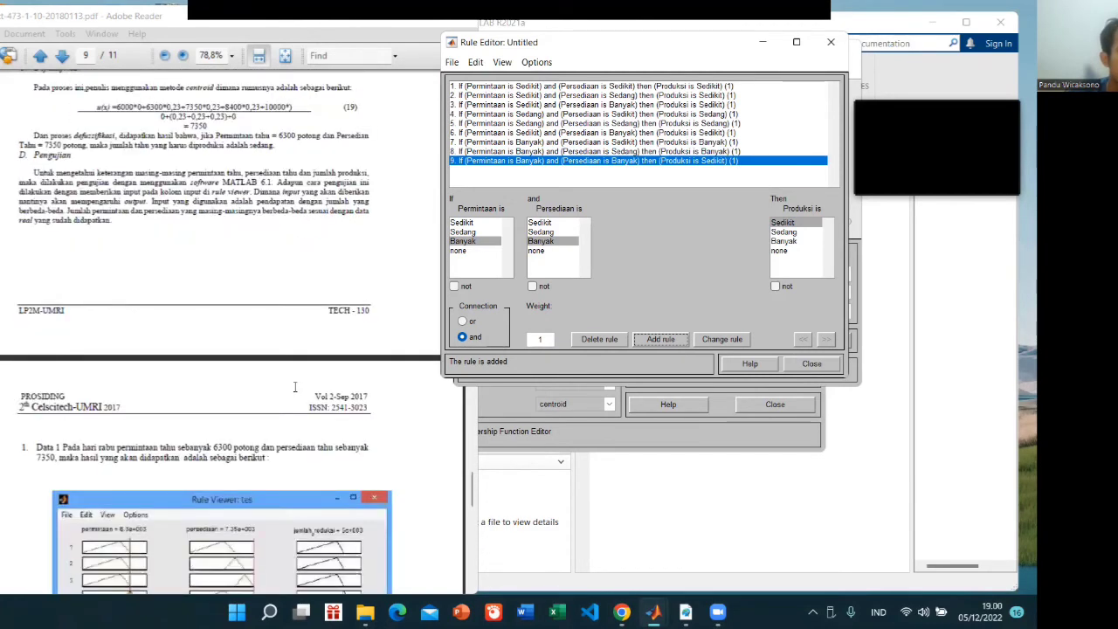
click(806, 365)
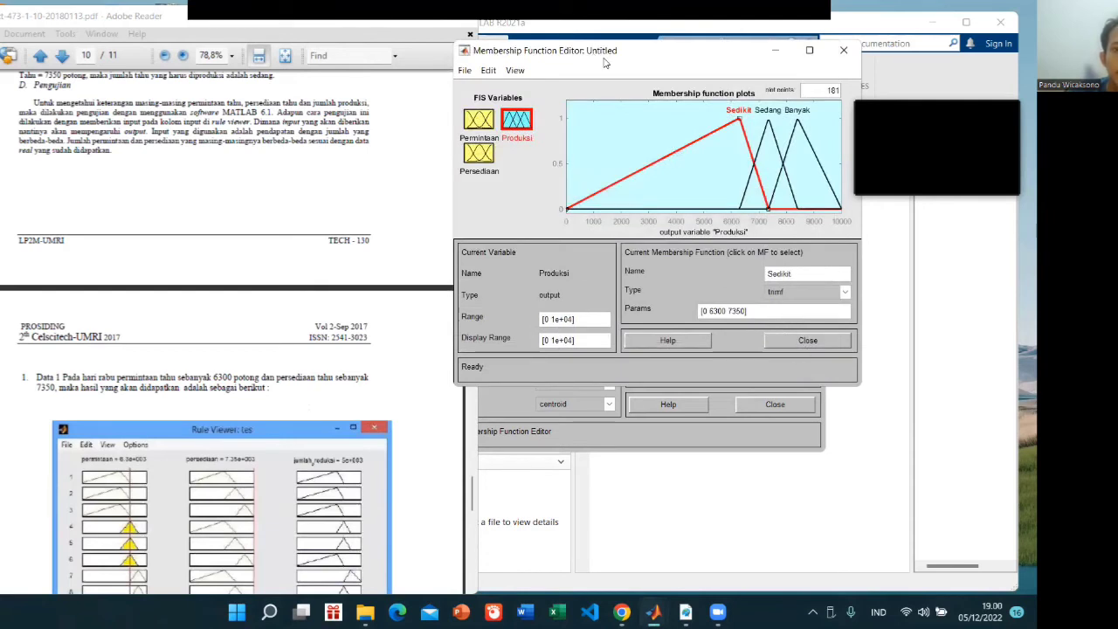
drag(603, 61, 620, 53)
click(532, 61)
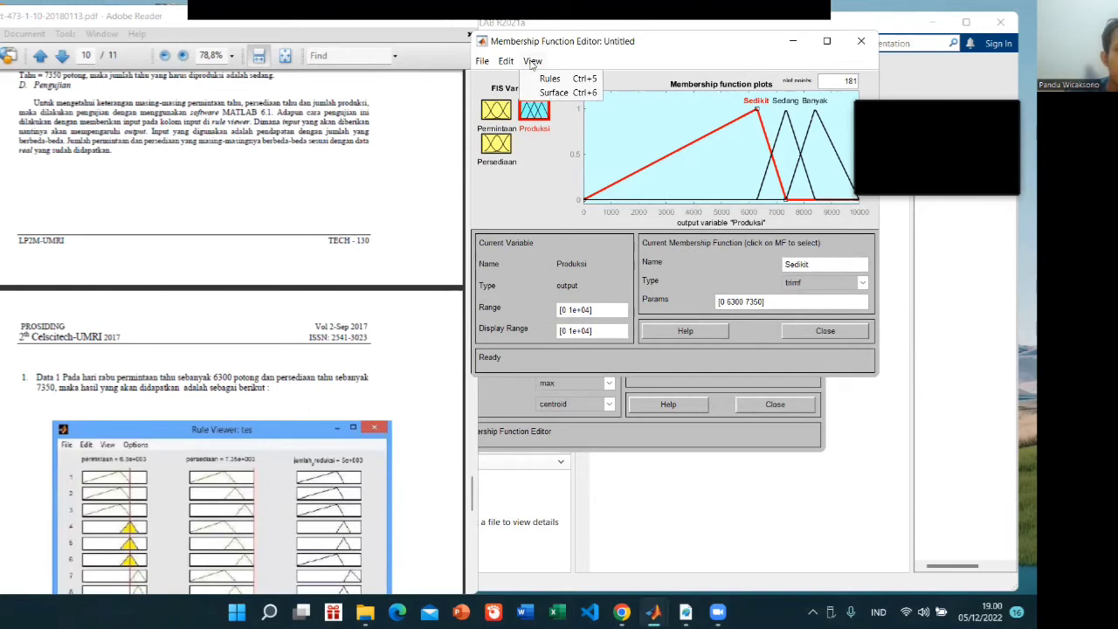
click(563, 79)
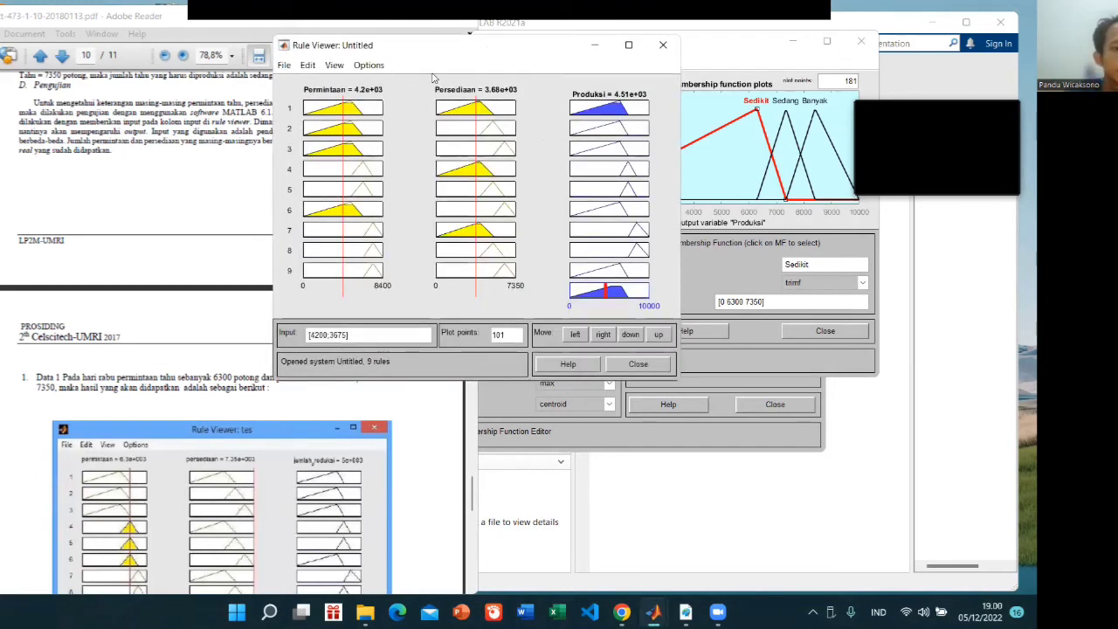
Evaluate the paper's Data 1 case in the Rule Viewer with a Permintaan of 6300 and a Persediaan of 7350
drag(418, 45, 585, 32)
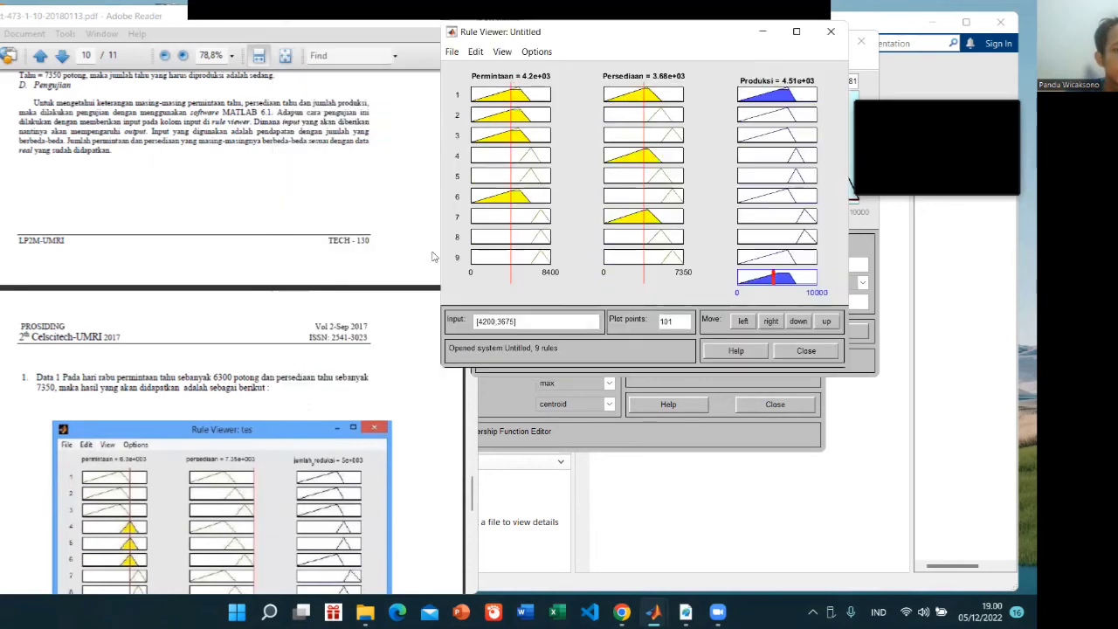
scroll(389, 320, down, 2)
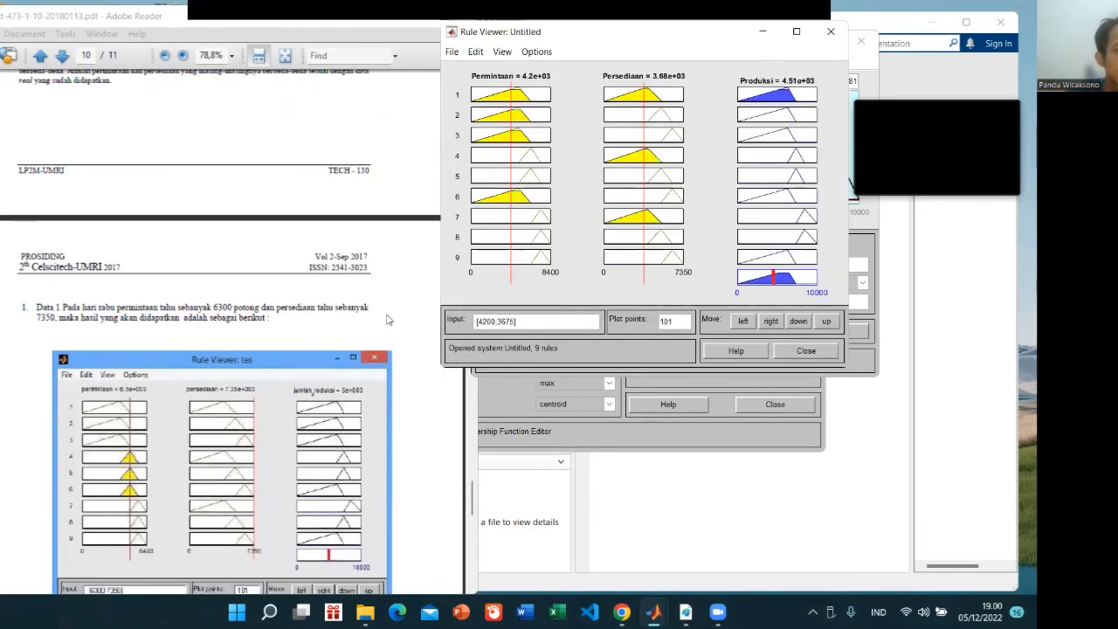
drag(495, 323, 480, 321)
click(495, 322)
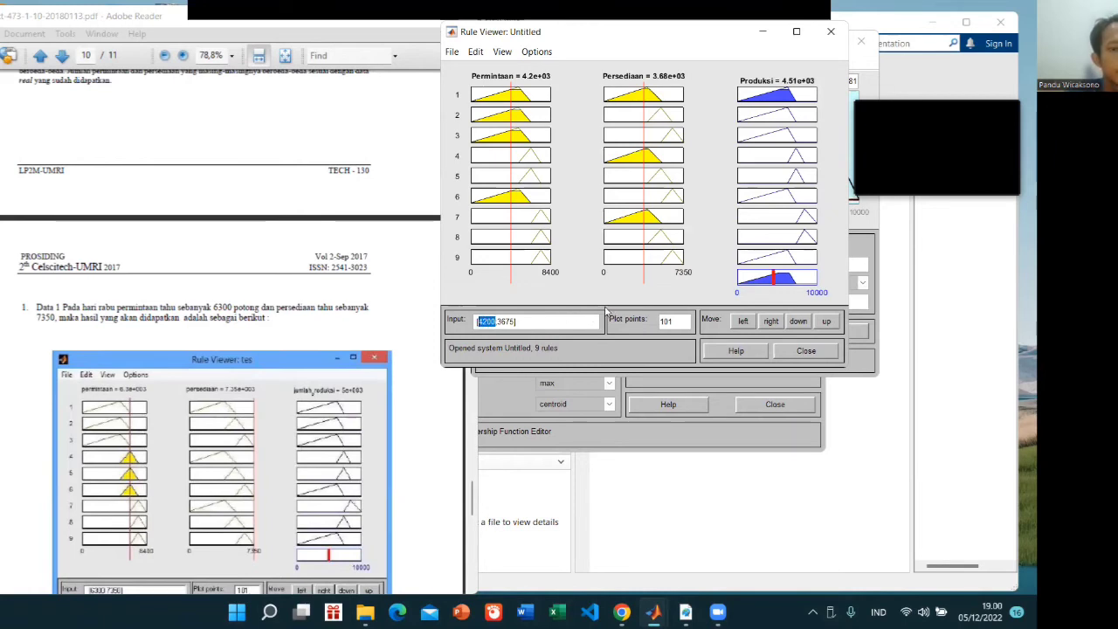
text(6300)
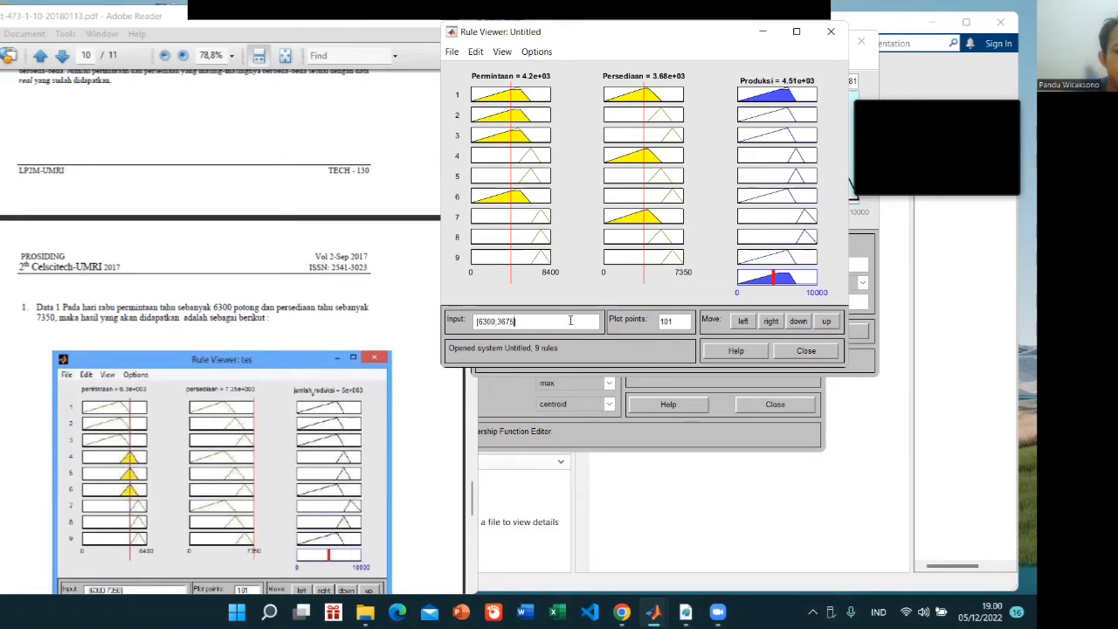
key(BackSpace)
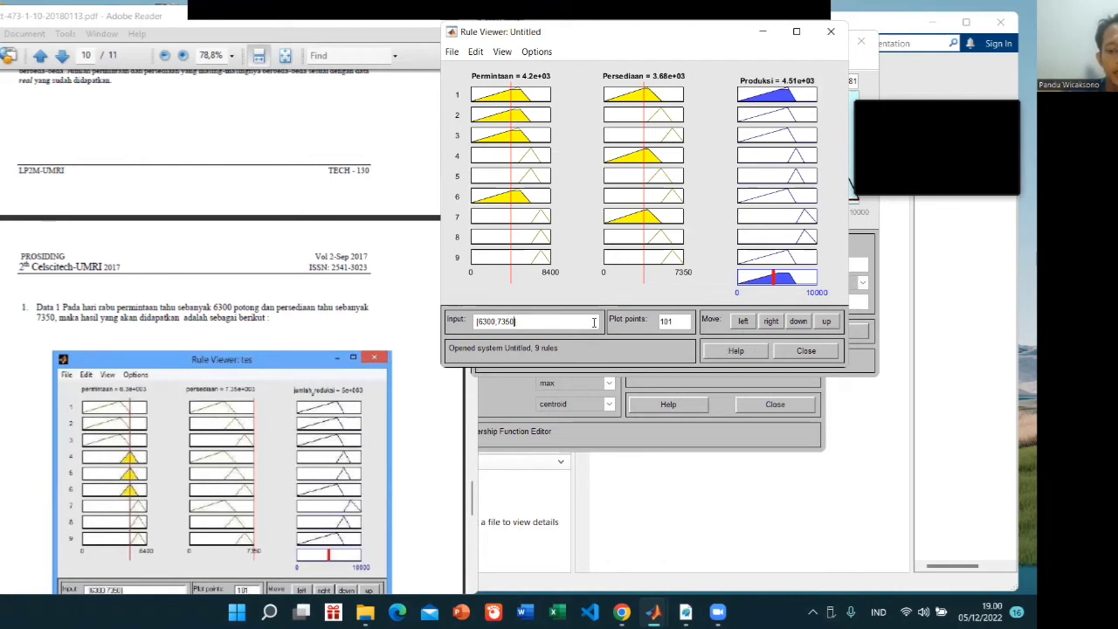
key(Return)
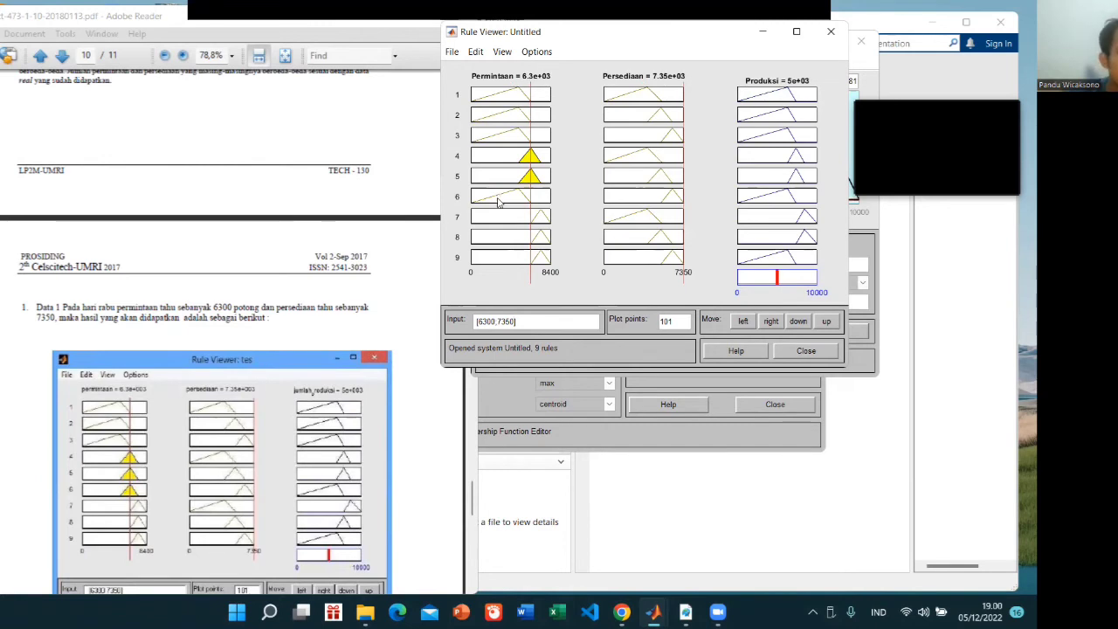
Reopen the Rule Editor and add a rule derived from rule 6: if Permintaan is Sedang and Persediaan is Banyak then Produksi is Sedikit
click(830, 32)
click(532, 61)
click(507, 61)
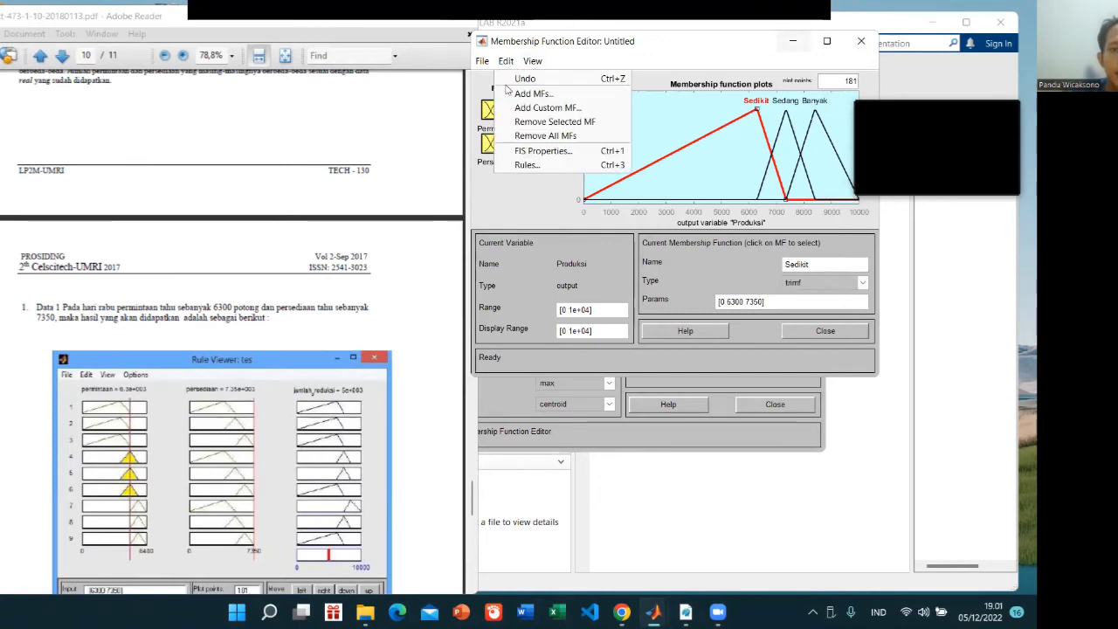
click(526, 164)
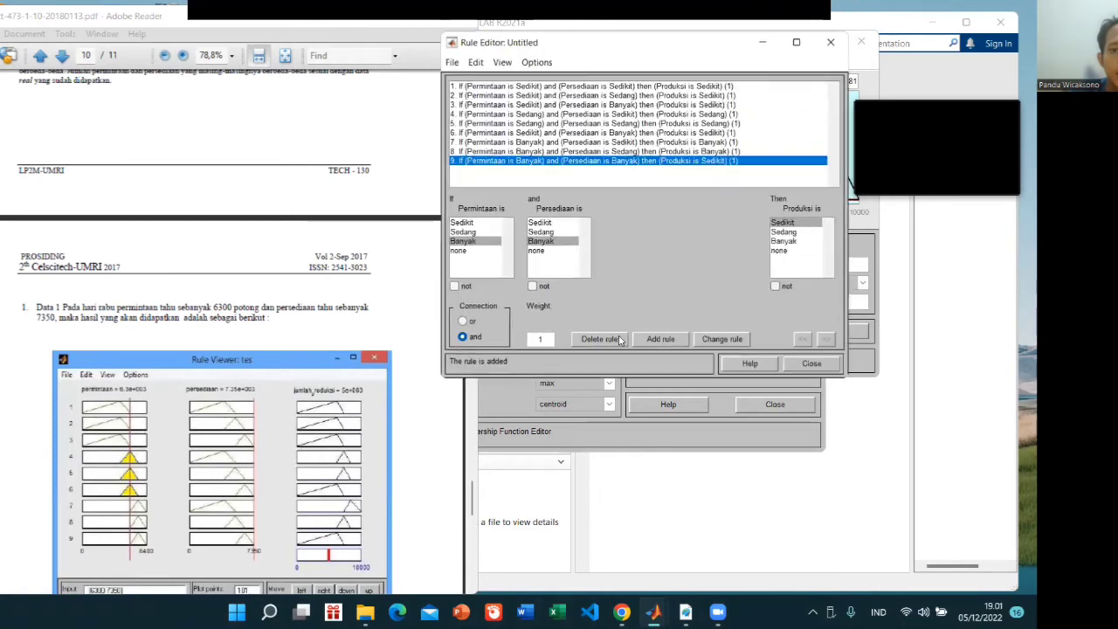
click(489, 132)
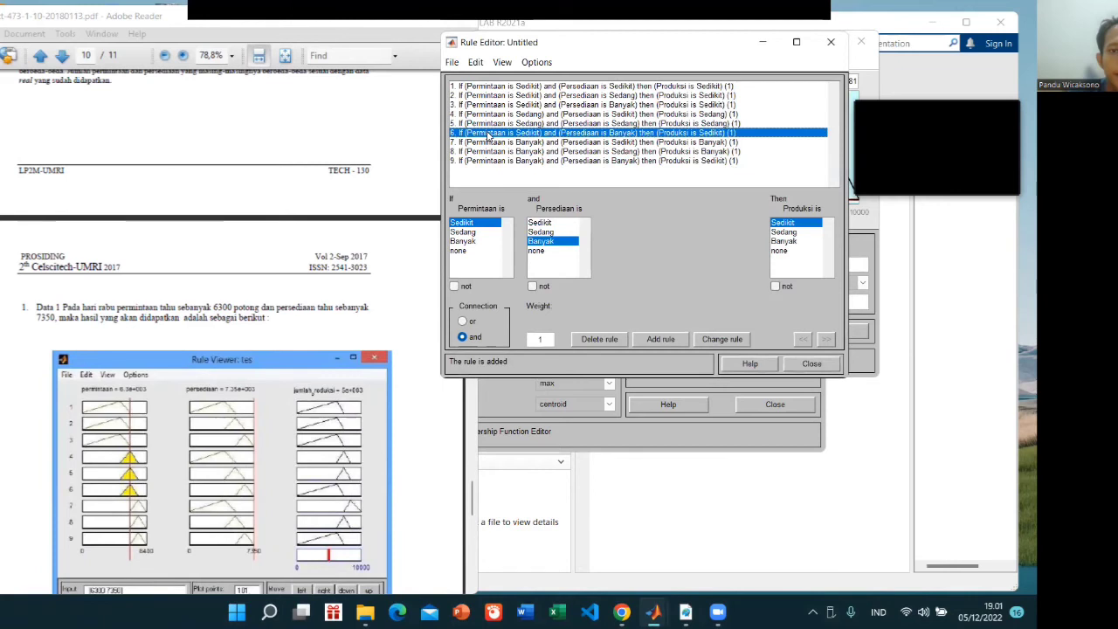
click(470, 233)
click(663, 344)
click(811, 363)
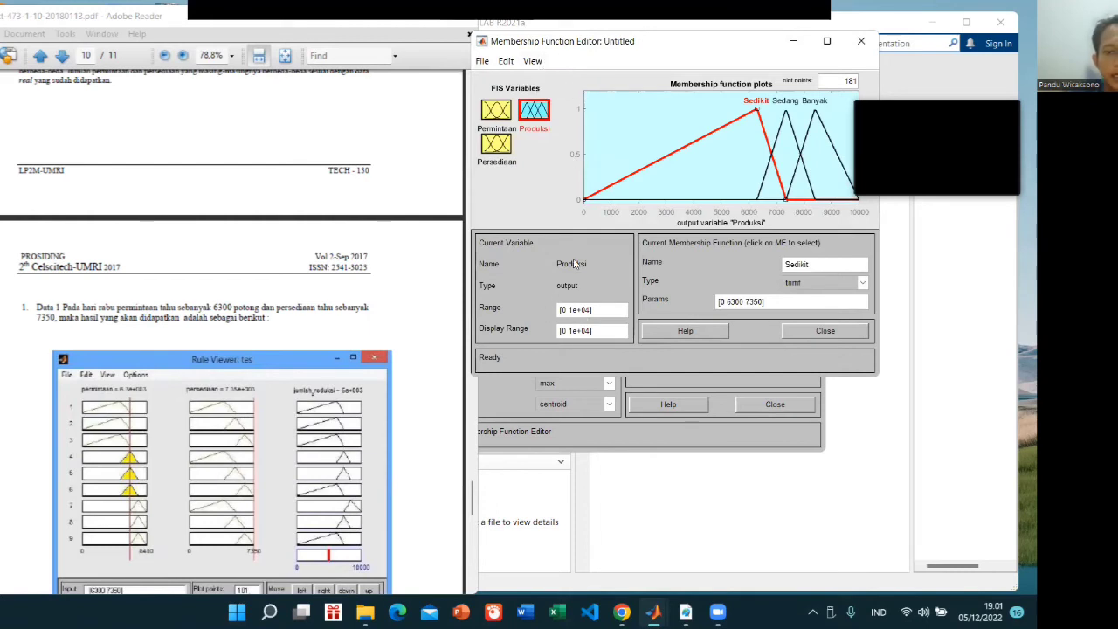
Open the Rule Viewer again and re-evaluate the extended rule set with a Permintaan of 6300 and a Persediaan of 7350
click(533, 61)
click(551, 79)
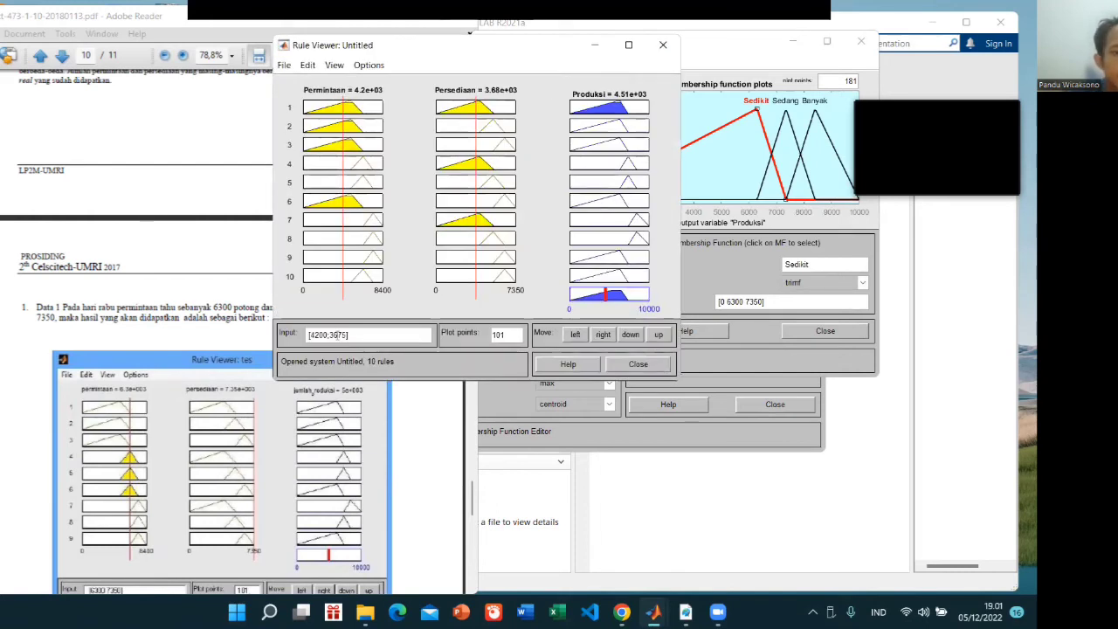
key(BackSpace)
key(BackSpace)
key(BackSpace)
key(BackSpace)
text(6300)
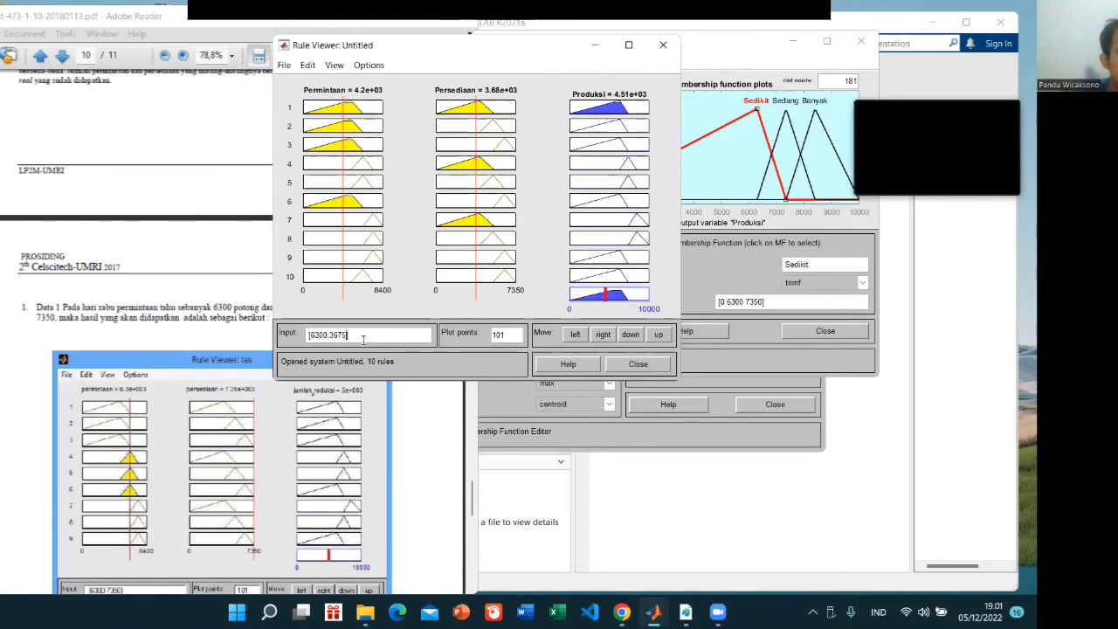
key(BackSpace)
key(BackSpace)
text(7)
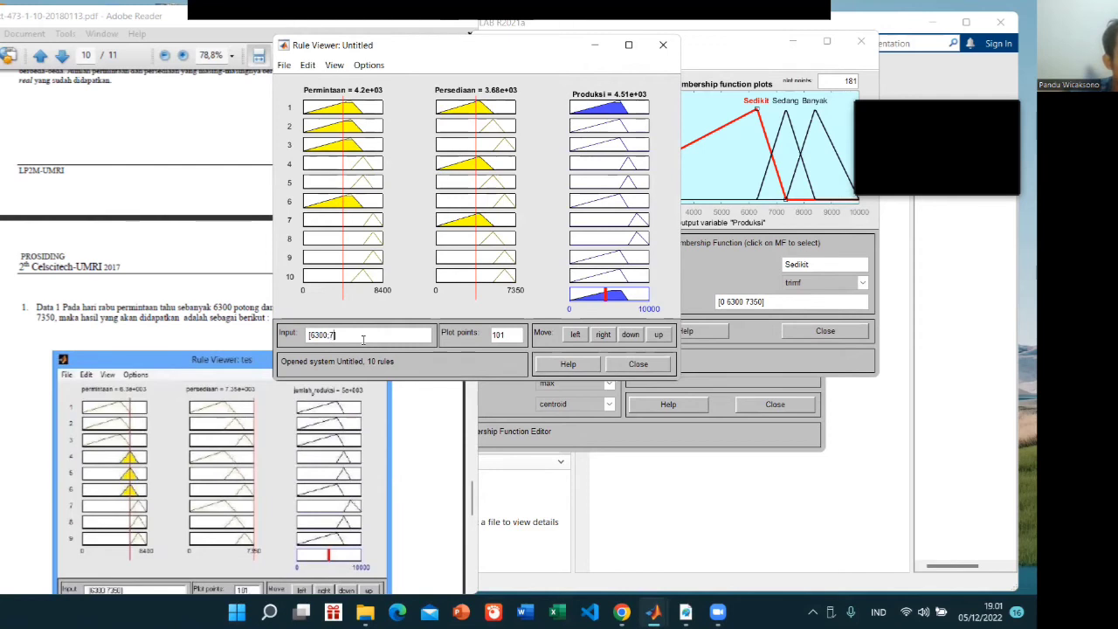
text(350)
key(Return)
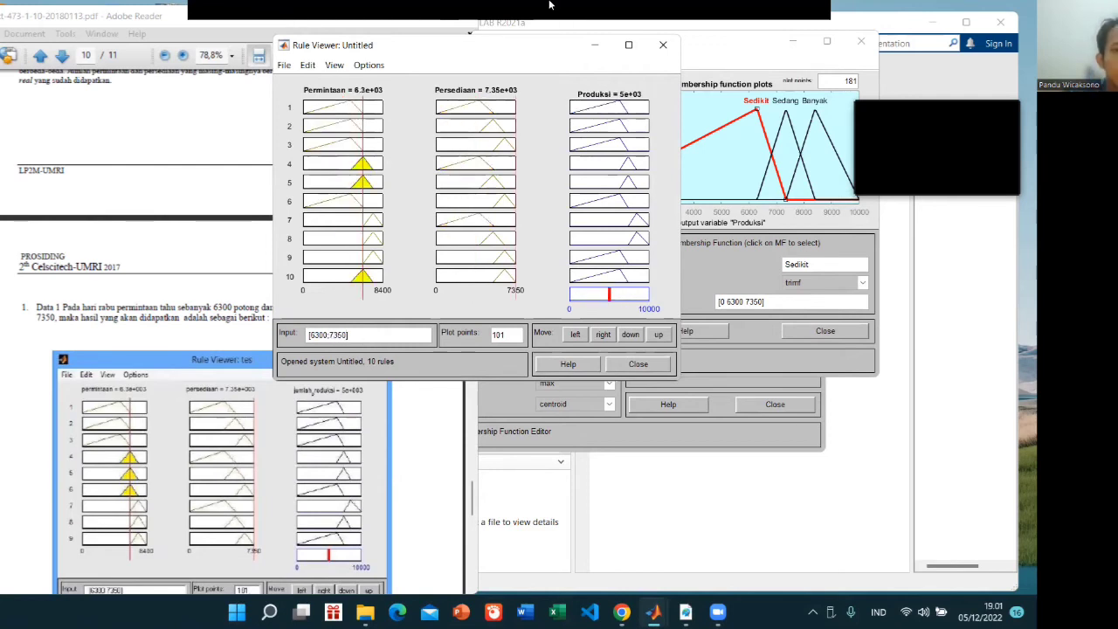
click(596, 108)
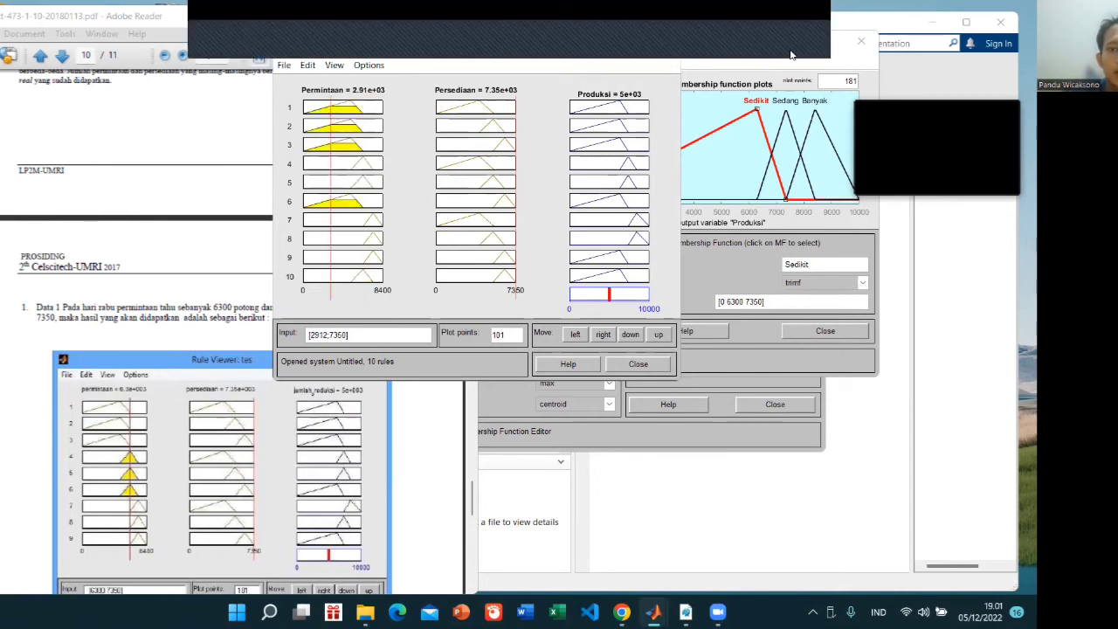
Close the Membership Function Editor and the Rule Viewer, and reopen the Rule Editor from the Fuzzy Logic Designer
click(792, 50)
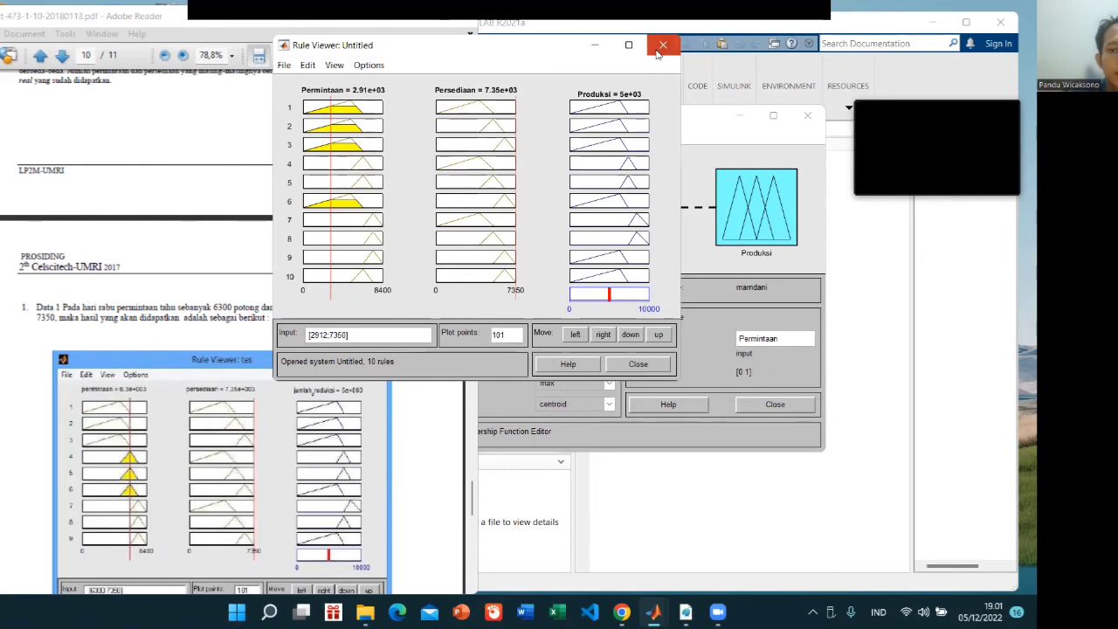
click(672, 46)
scroll(591, 430, down, 5)
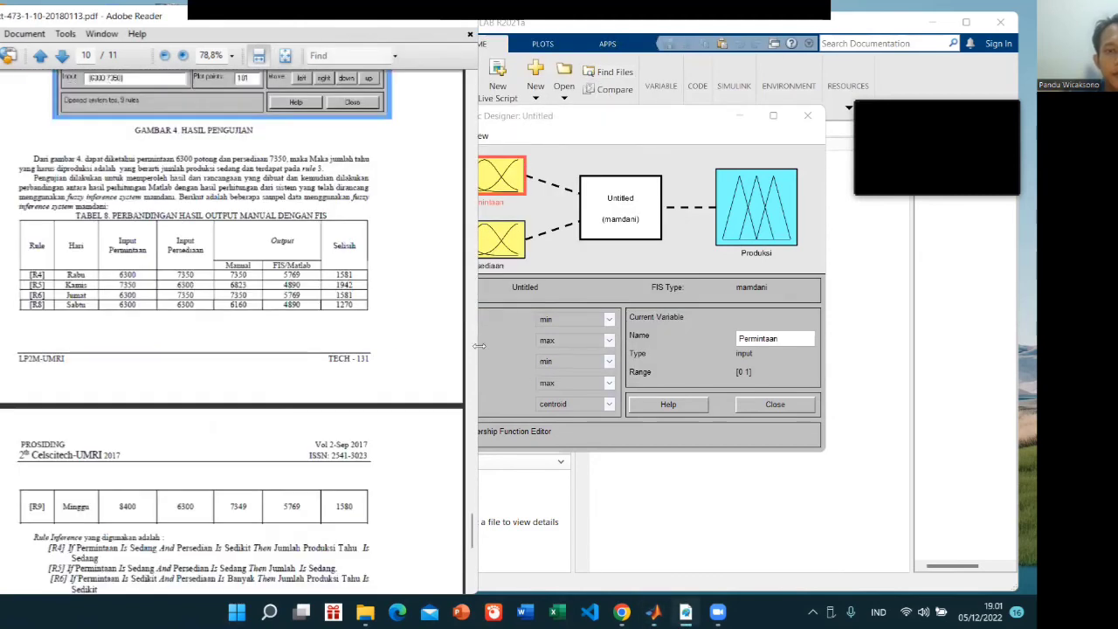
scroll(504, 313, up, 3)
click(618, 275)
click(478, 135)
click(454, 197)
click(454, 197)
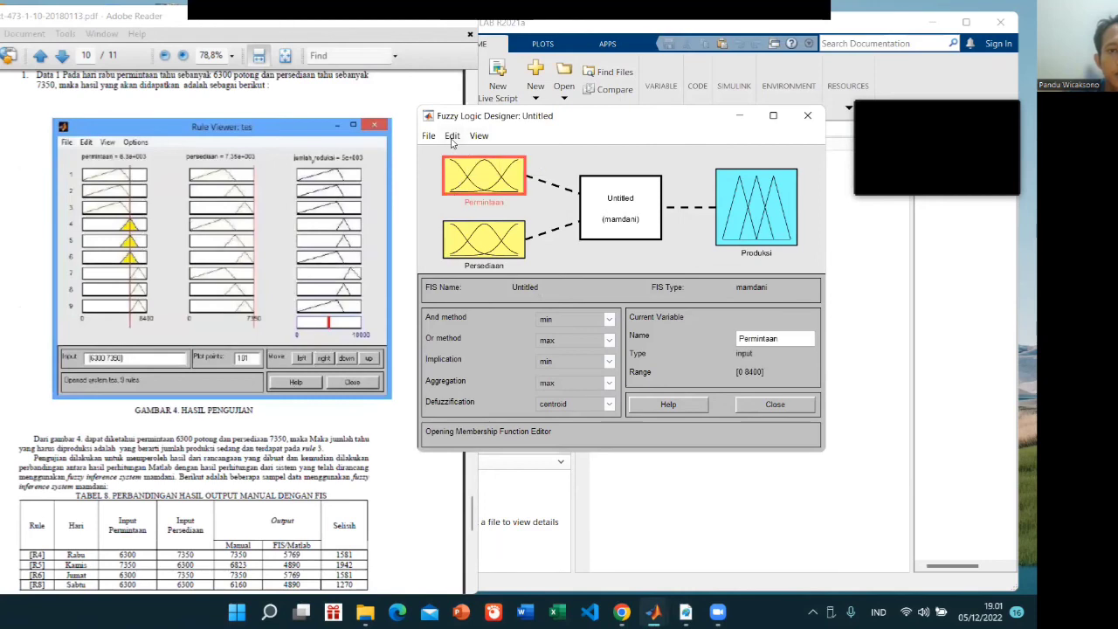
click(451, 135)
click(481, 212)
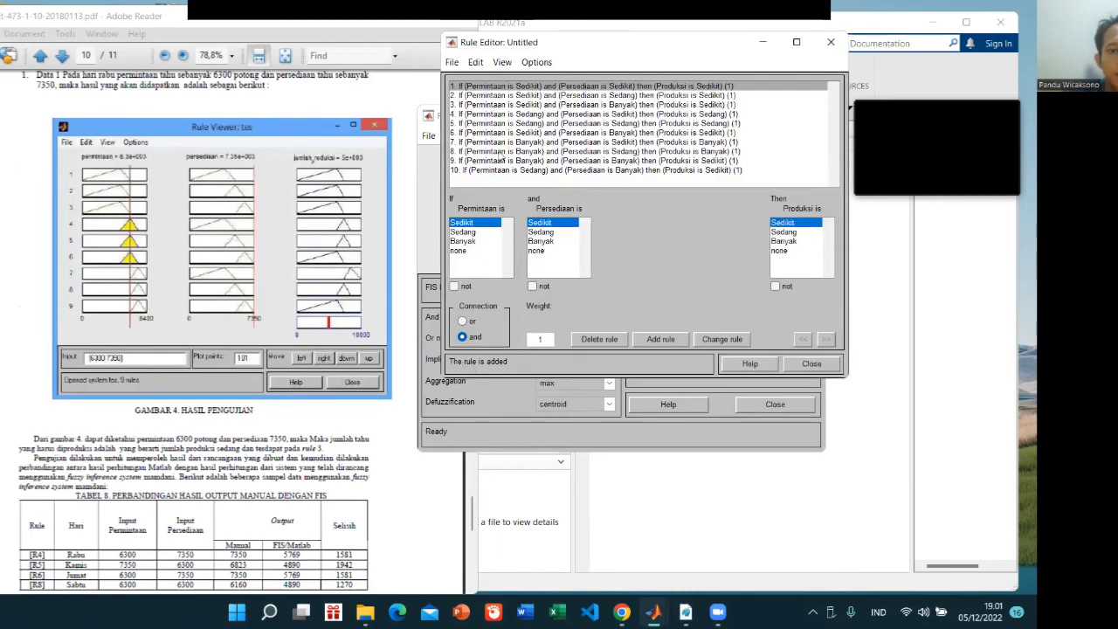
Delete the extra tenth rule from the rule list
click(479, 132)
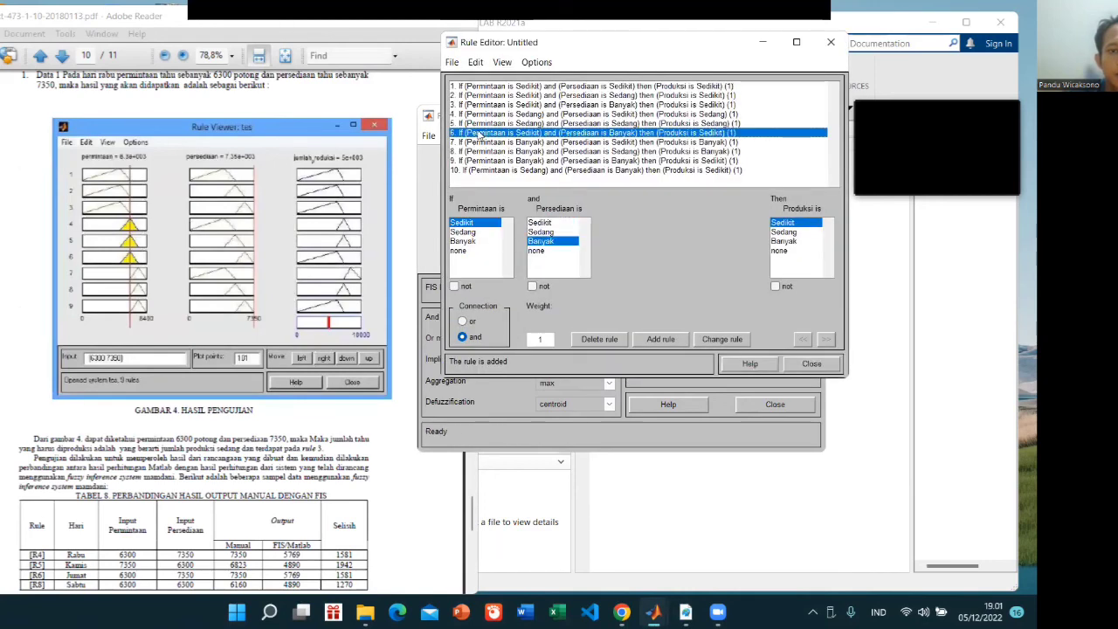
click(502, 171)
click(618, 344)
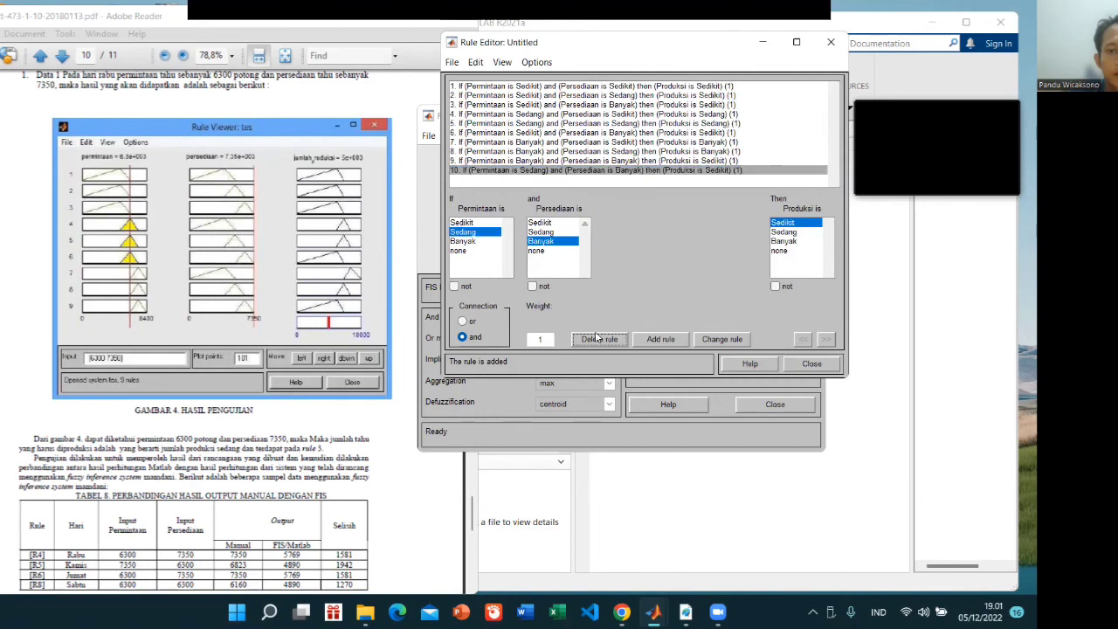
Change rule 6 to: if Permintaan is Sedang and Persediaan is Banyak then Produksi is Banyak, and leave the Rule Editor
click(472, 132)
click(463, 241)
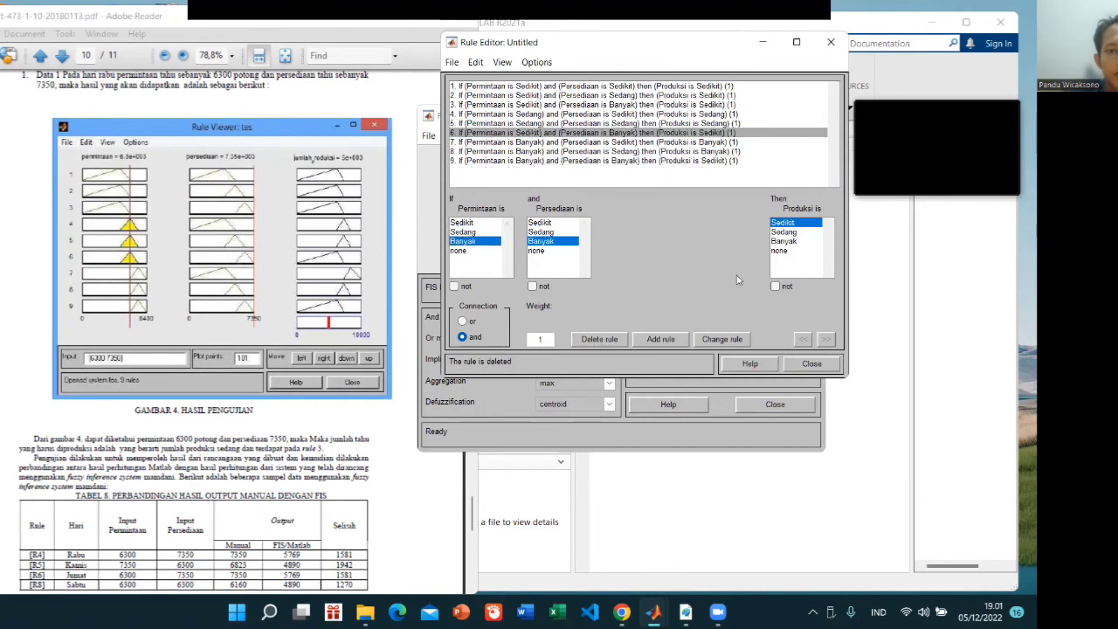
click(783, 241)
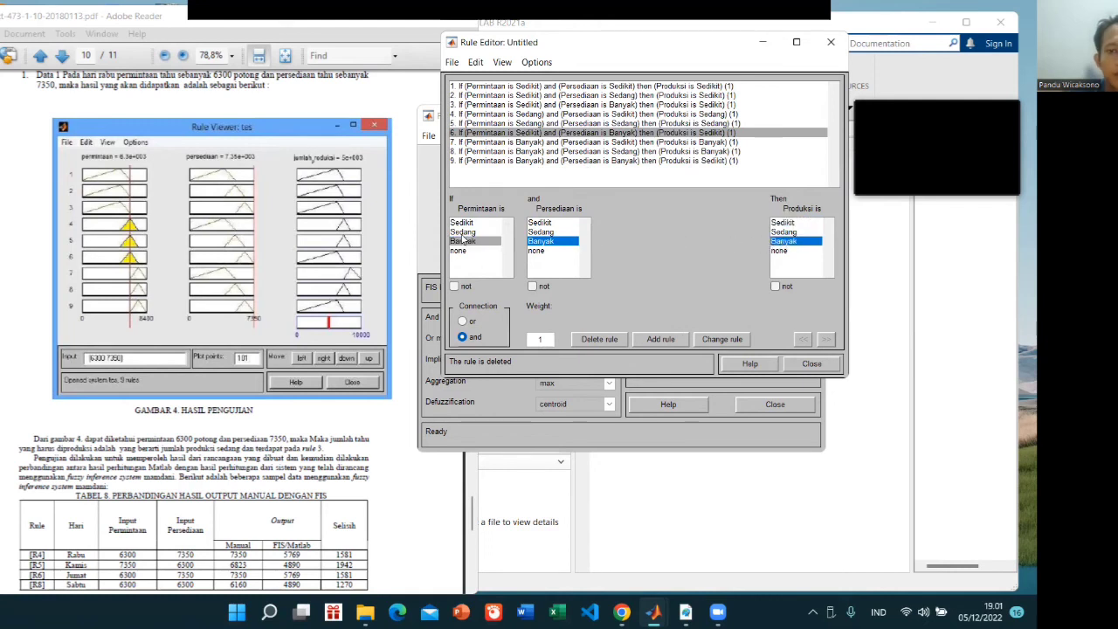
click(463, 232)
click(783, 241)
click(721, 339)
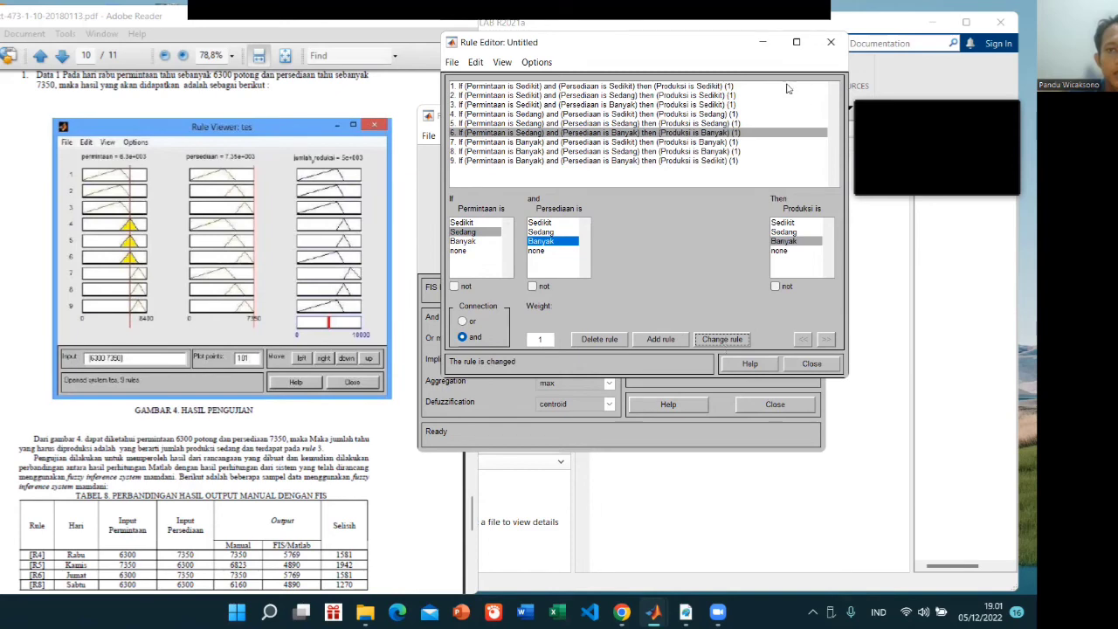
click(771, 41)
Open the Rule Viewer for the corrected rules and evaluate them with the inputs [6300;7350] from the paper's Data 1
click(480, 136)
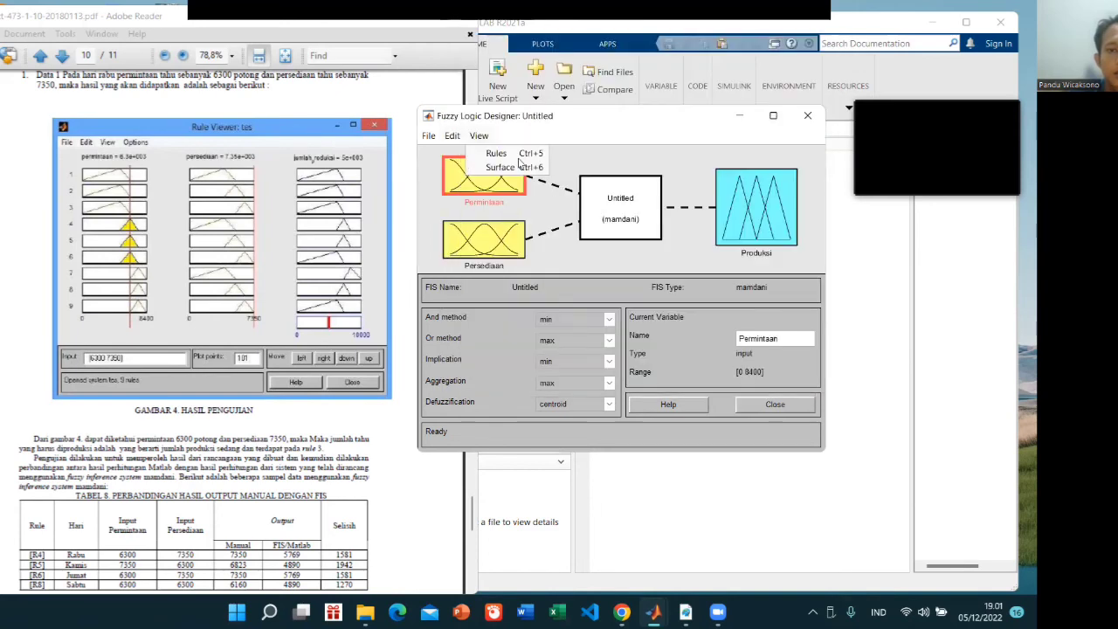
click(526, 156)
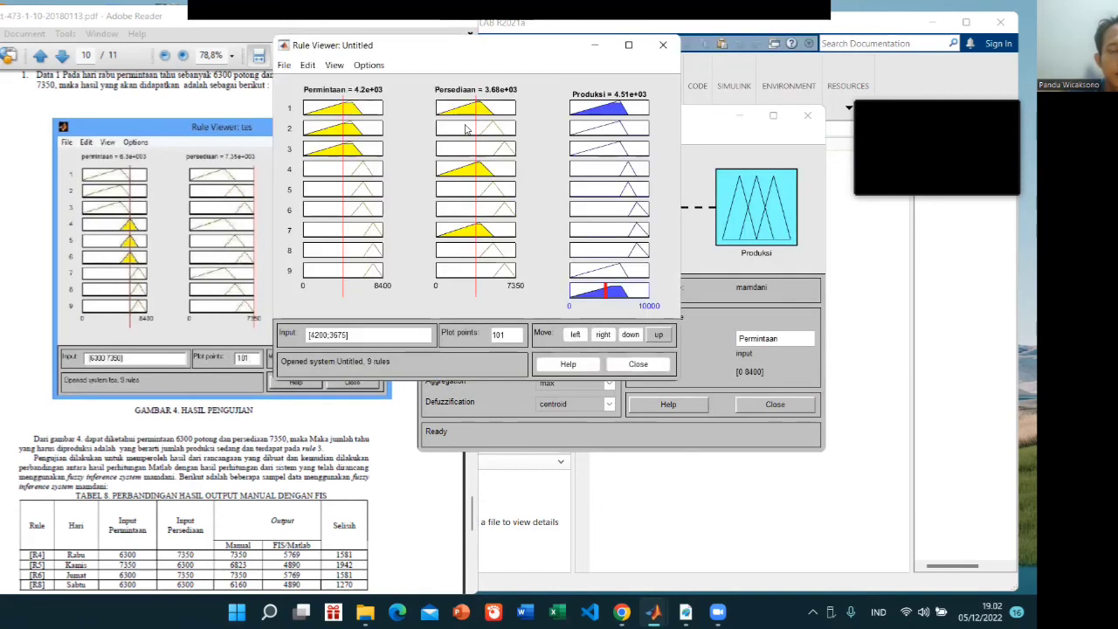
scroll(267, 309, up, 2)
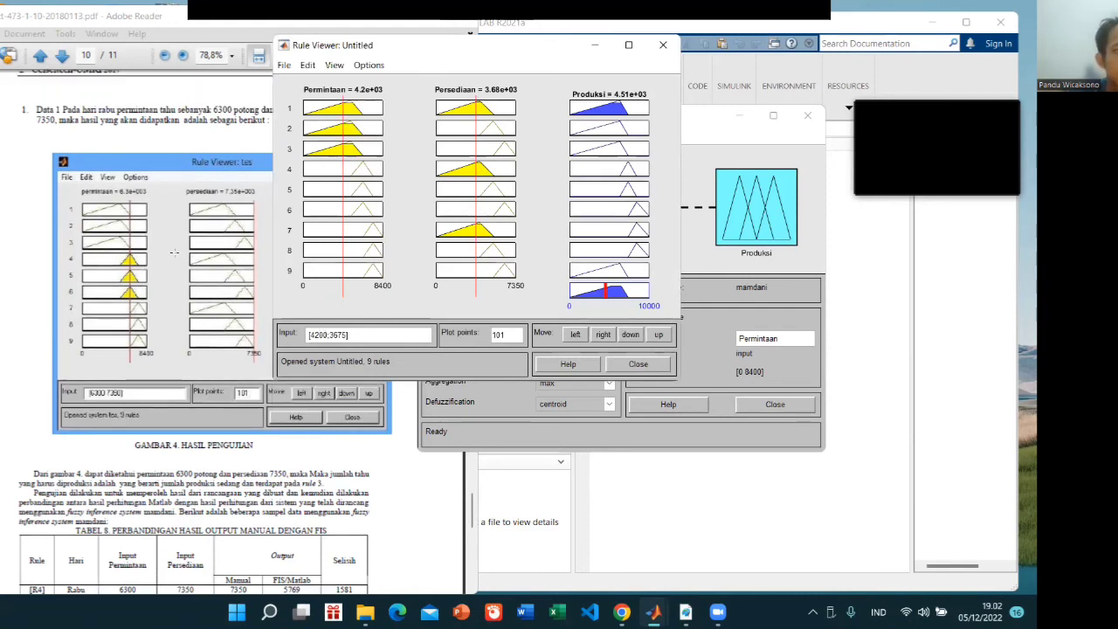
double_click(319, 334)
text(6300)
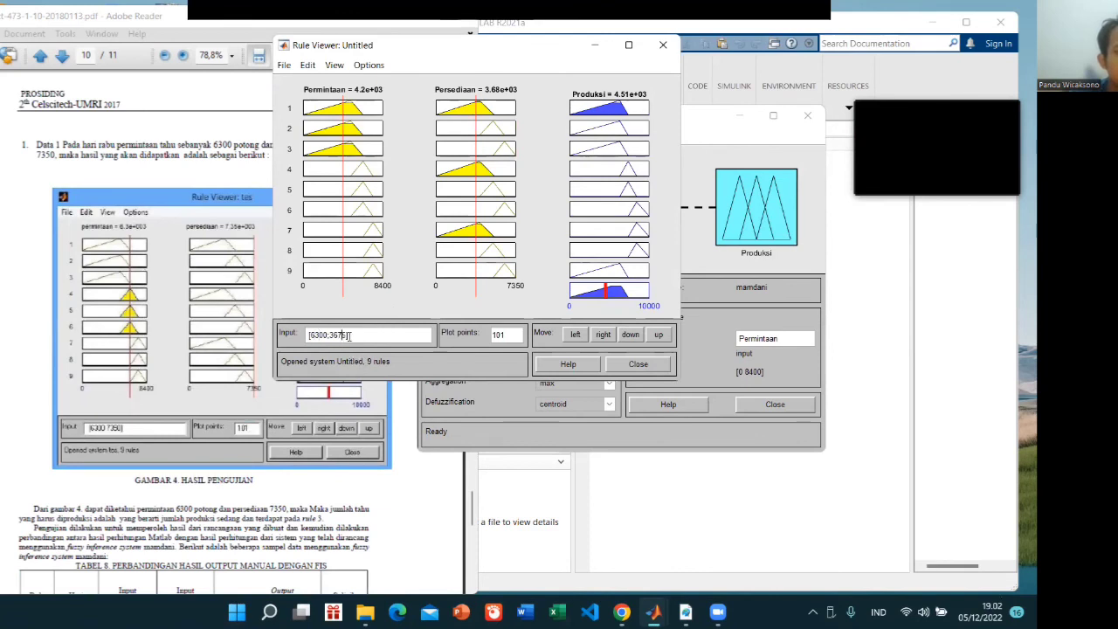
key(BackSpace)
key(BackSpace)
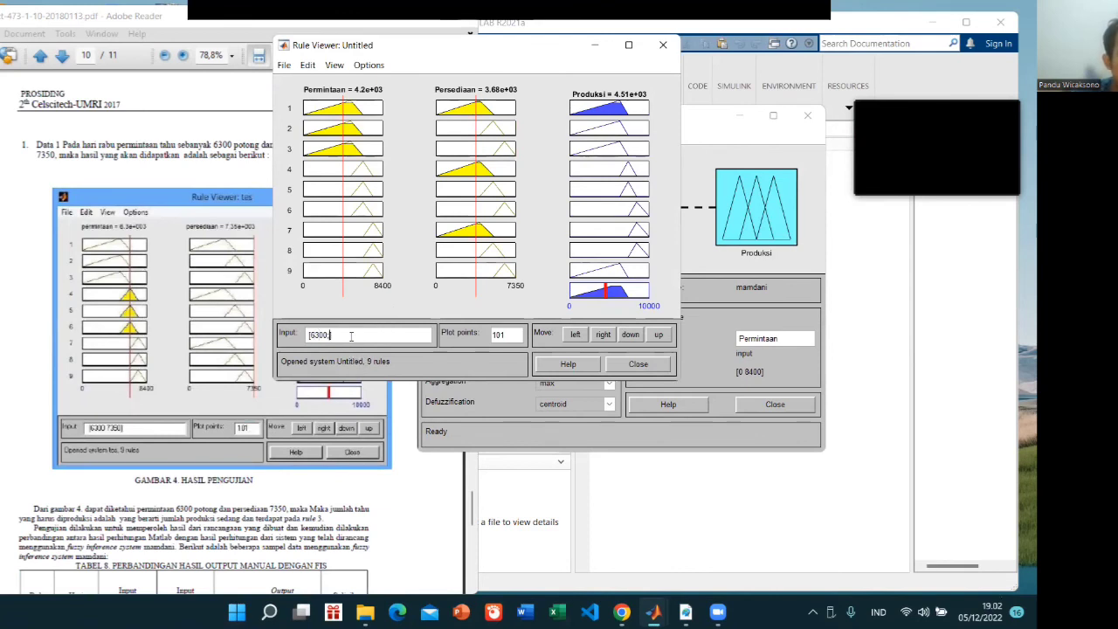
text(7350)
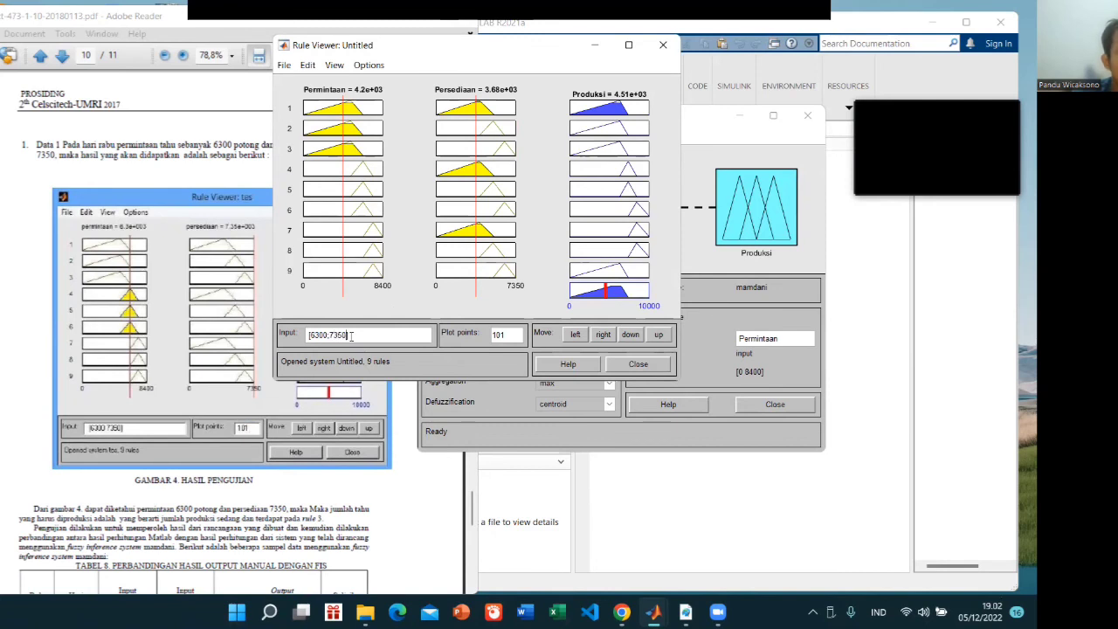
key(Return)
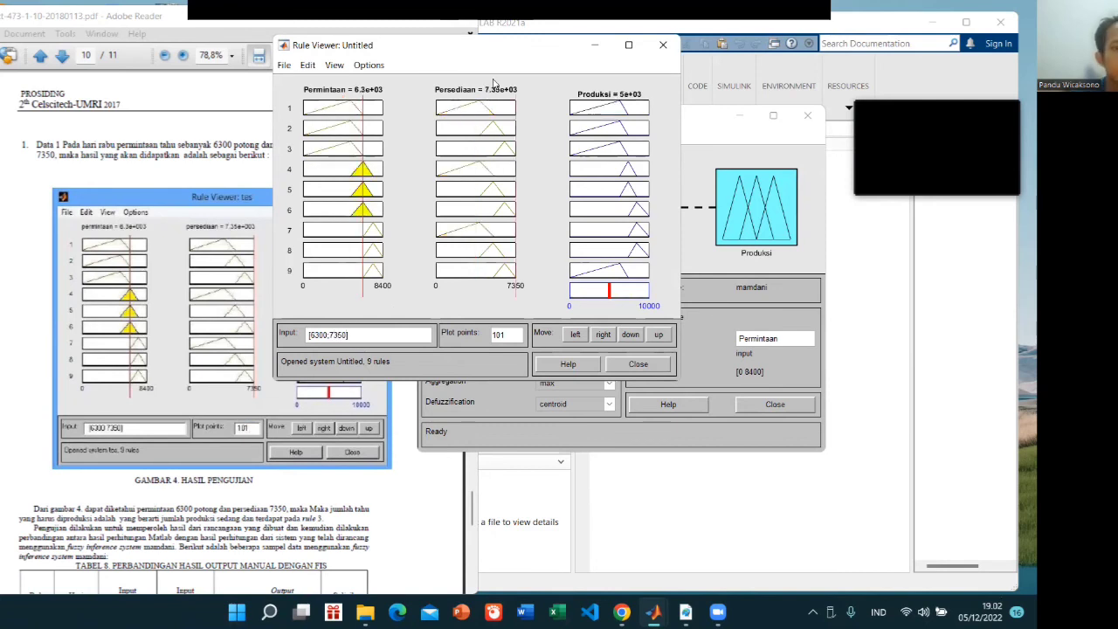
Place the Rule Viewer beside the paper and compare it with Gambar 4, the output comparison in Tabel 8 and the listed inference rules
drag(510, 50, 652, 40)
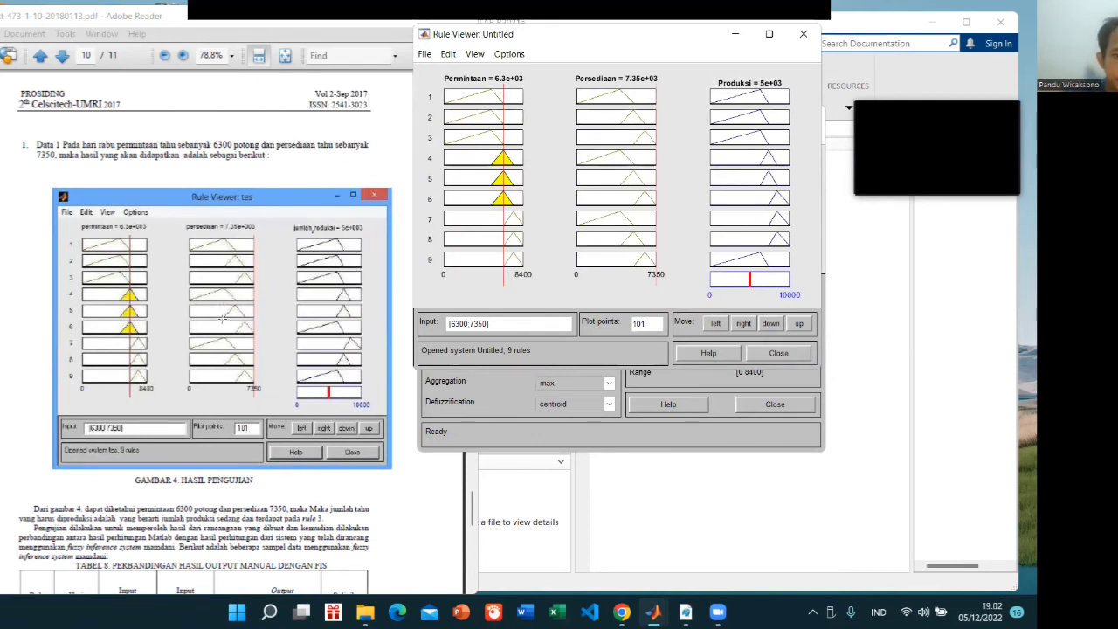
scroll(137, 339, down, 4)
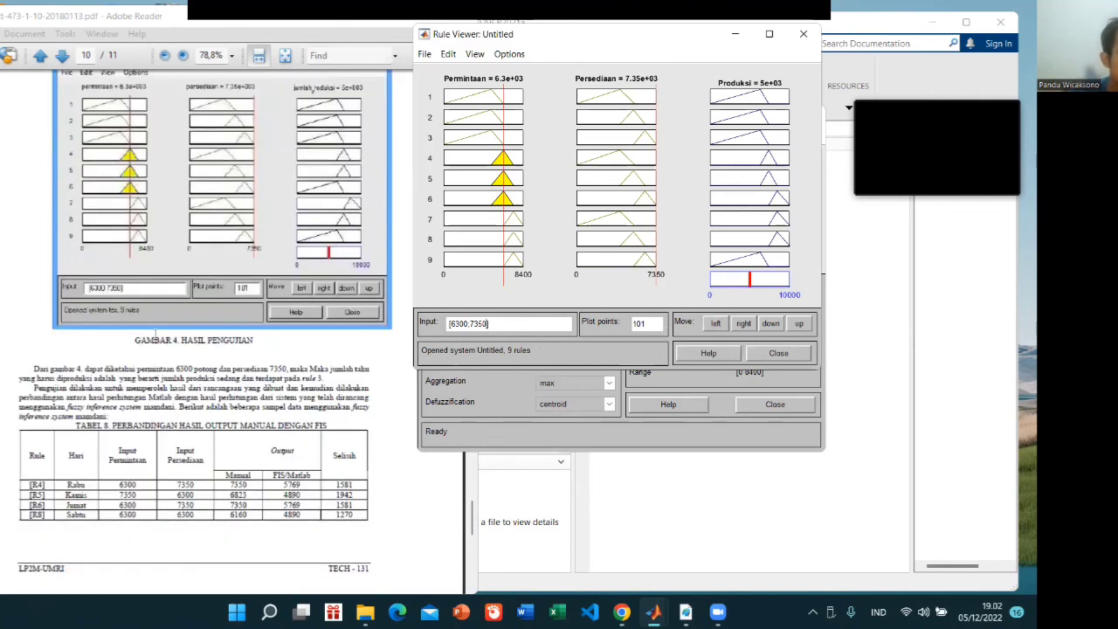
scroll(156, 332, down, 9)
scroll(157, 325, down, 9)
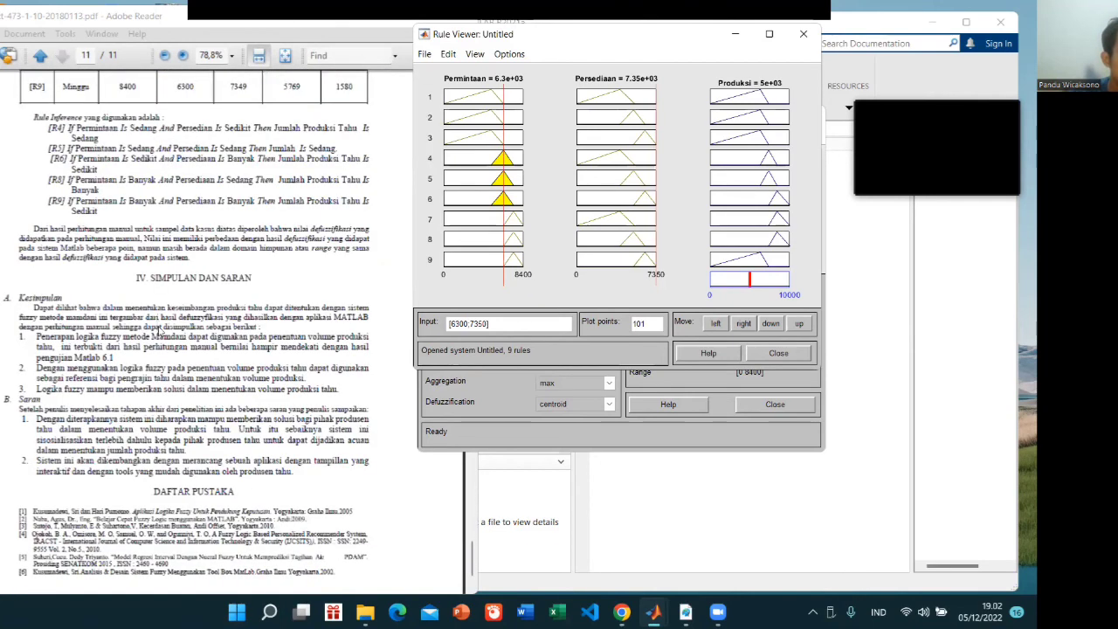
scroll(146, 326, up, 15)
scroll(157, 328, down, 3)
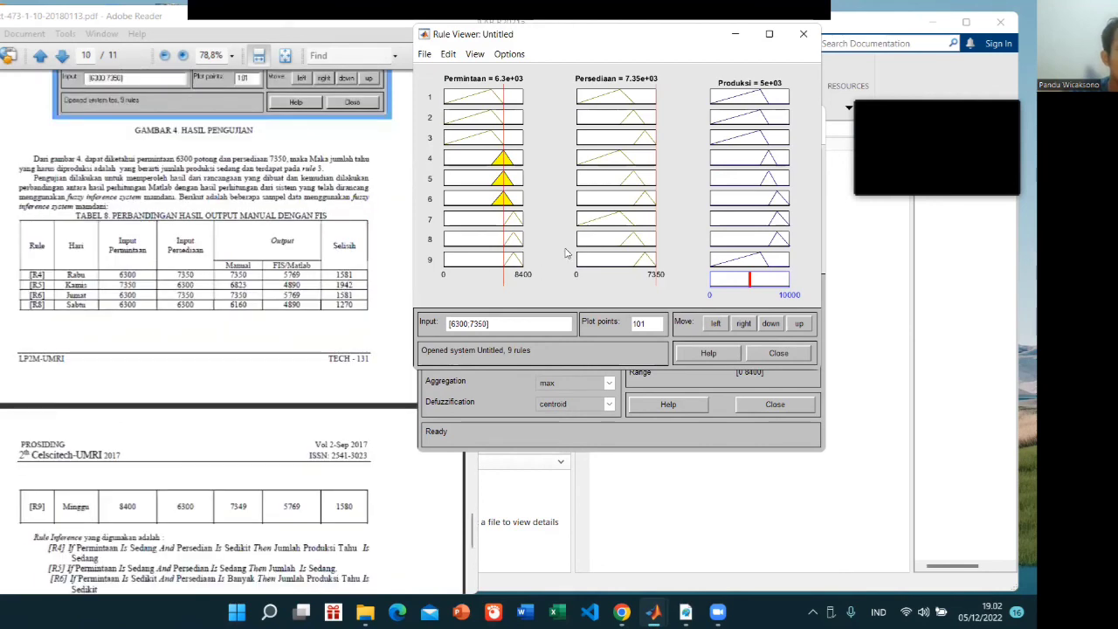
Evaluate the rules in the Rule Viewer with the inputs [7350;6300] from the Kamis (R5) row of the paper's Tabel 8
scroll(291, 231, up, 1)
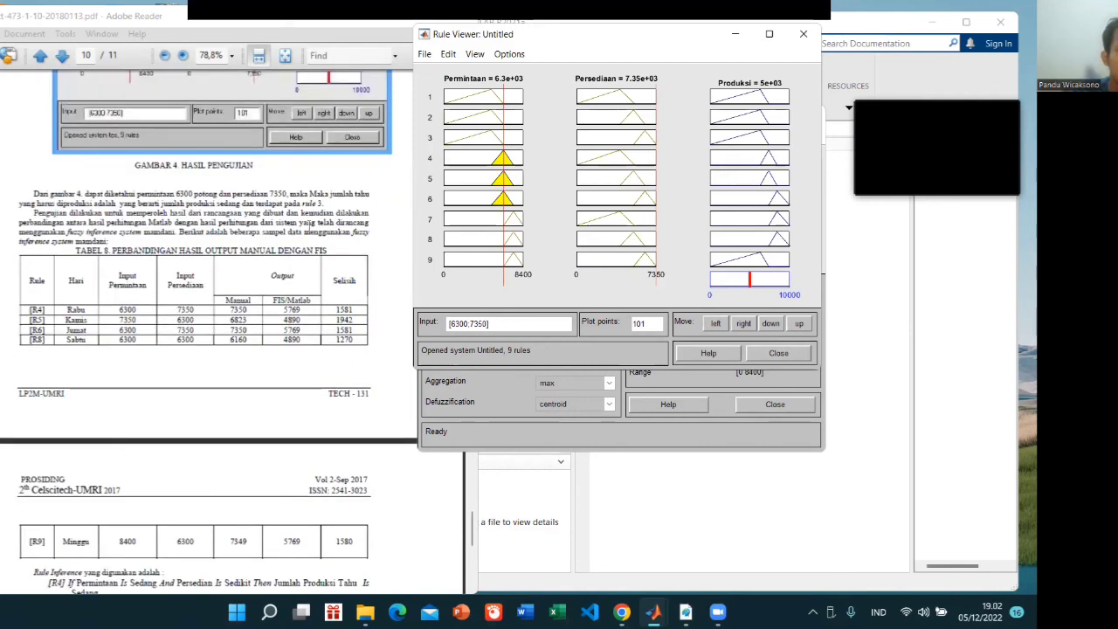
scroll(310, 226, up, 1)
scroll(107, 325, up, 6)
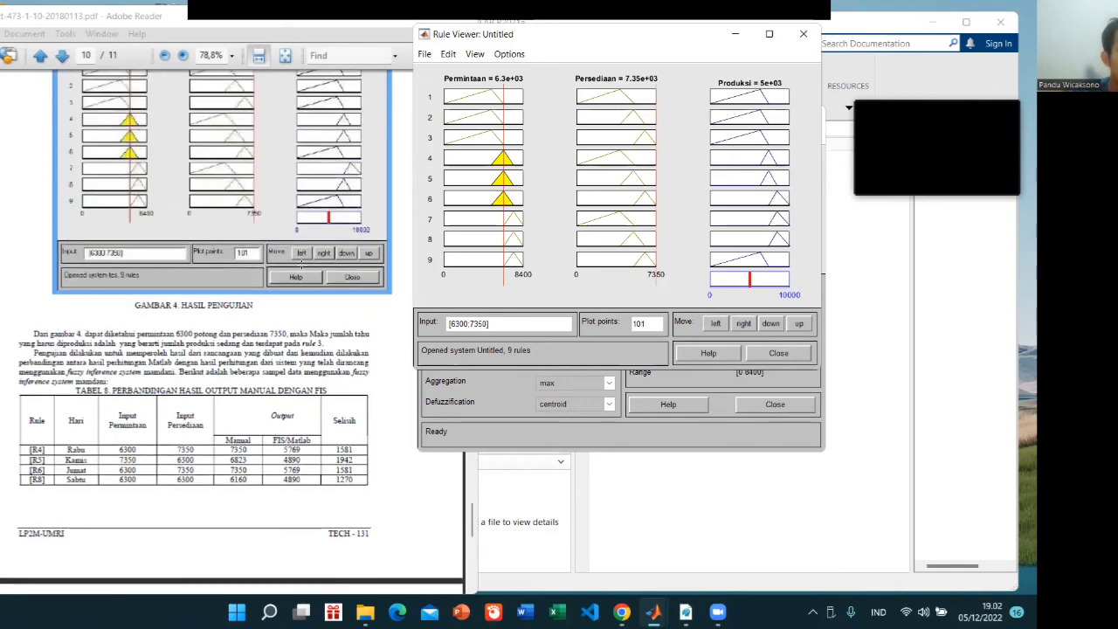
scroll(308, 251, down, 2)
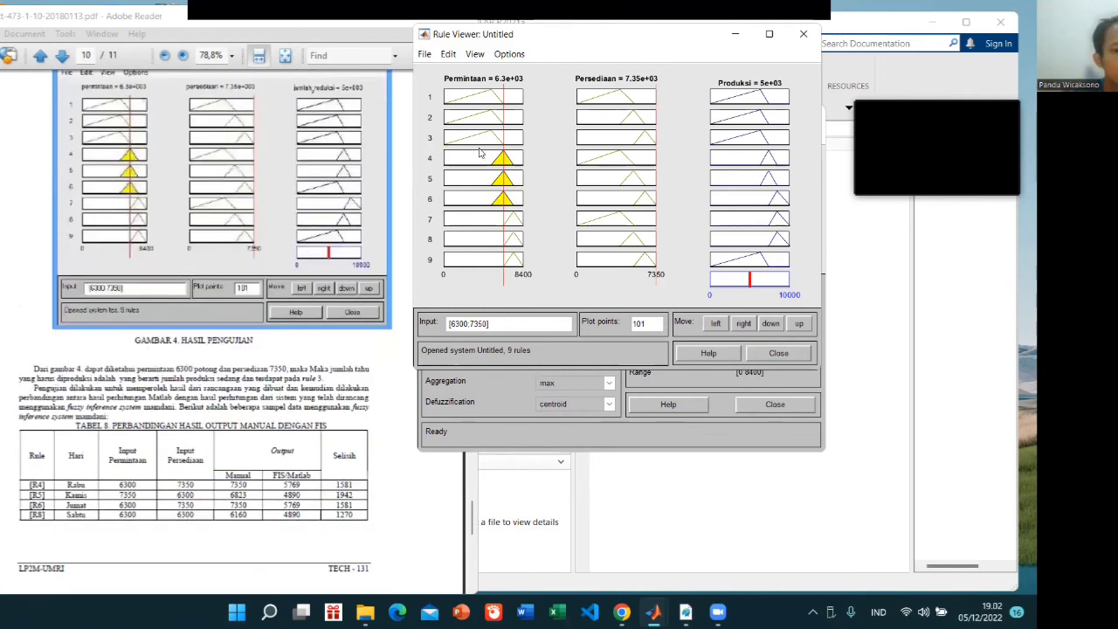
double_click(469, 327)
drag(469, 327, 450, 327)
scroll(385, 325, up, 1)
click(462, 325)
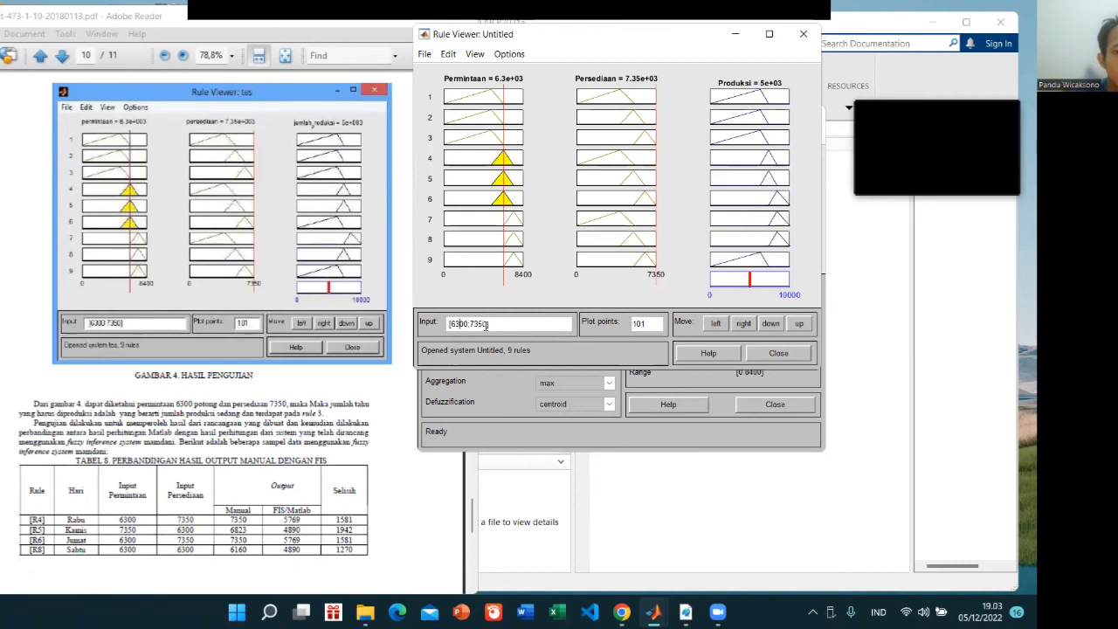
key(BackSpace)
key(BackSpace)
text(73)
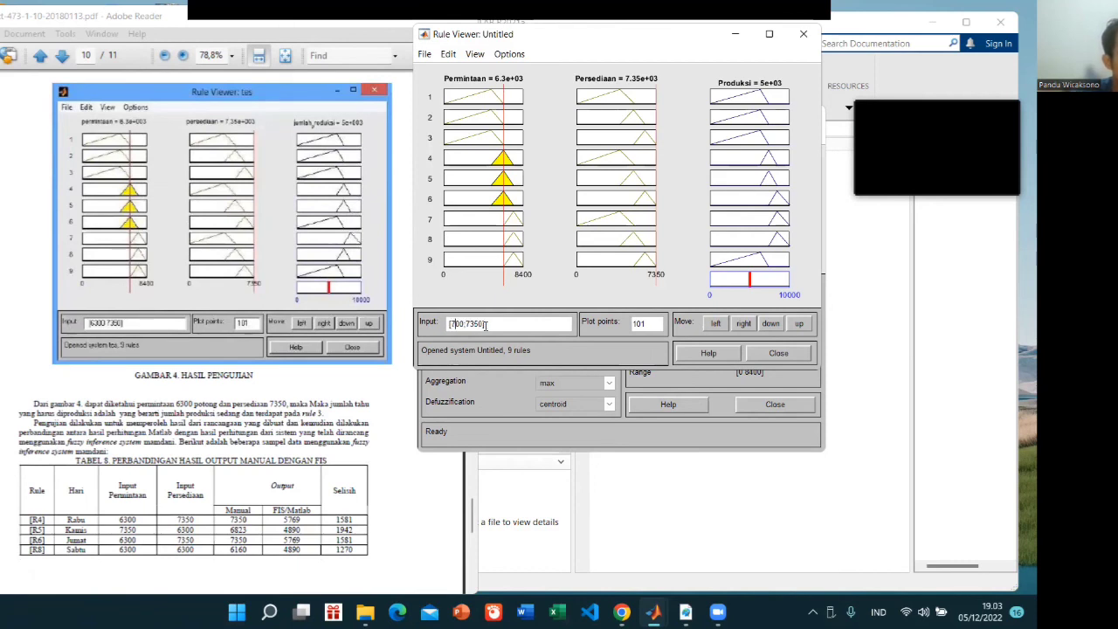
key(Delete)
text(5)
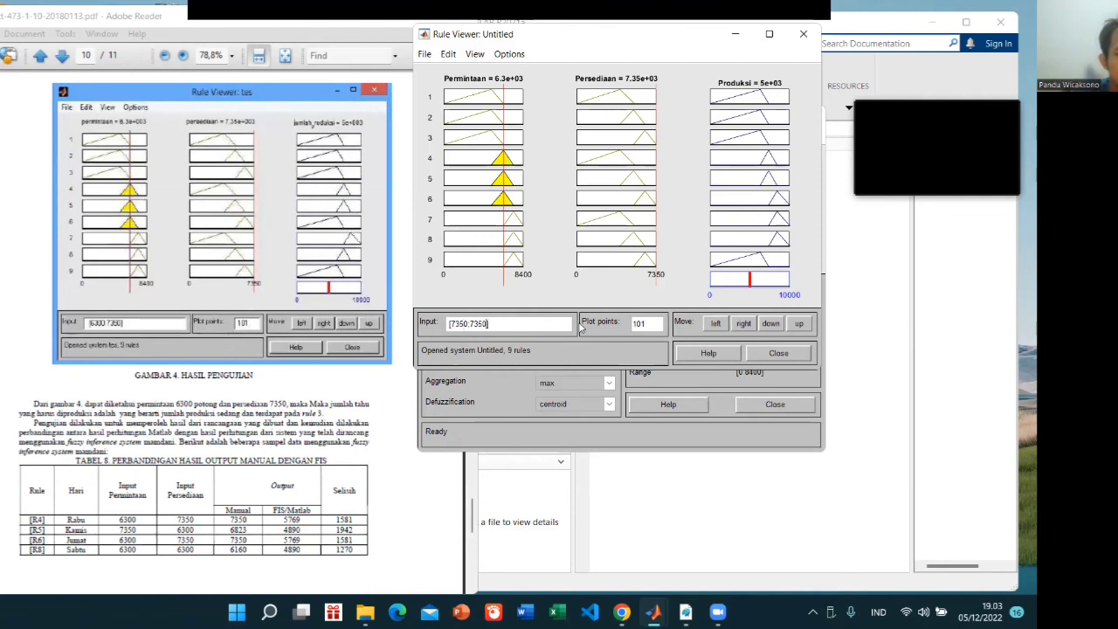
key(BackSpace)
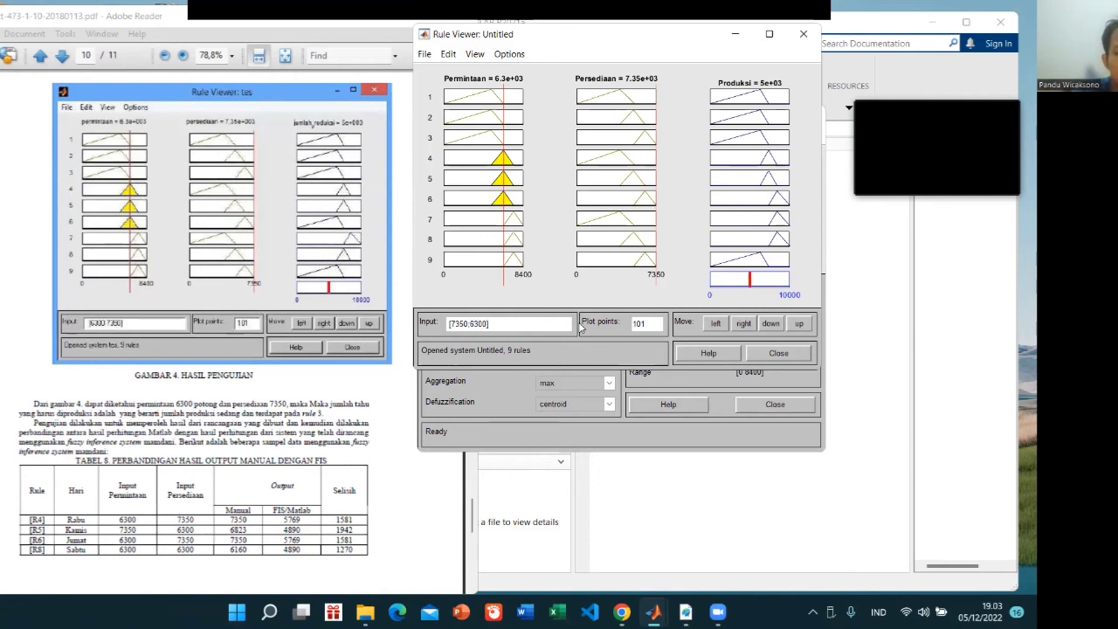
key(Return)
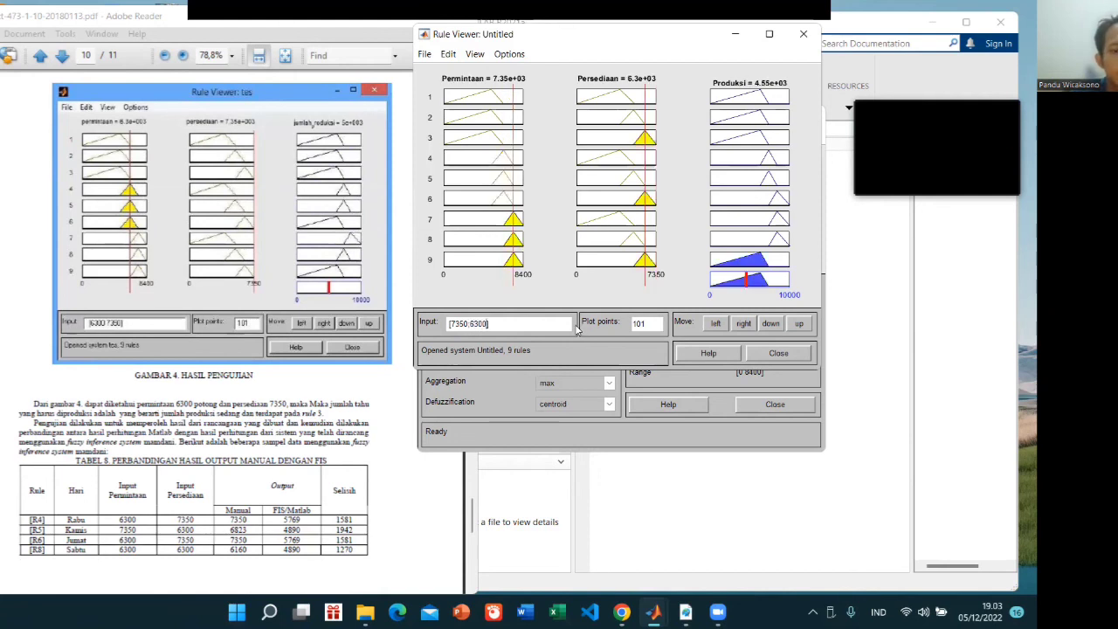